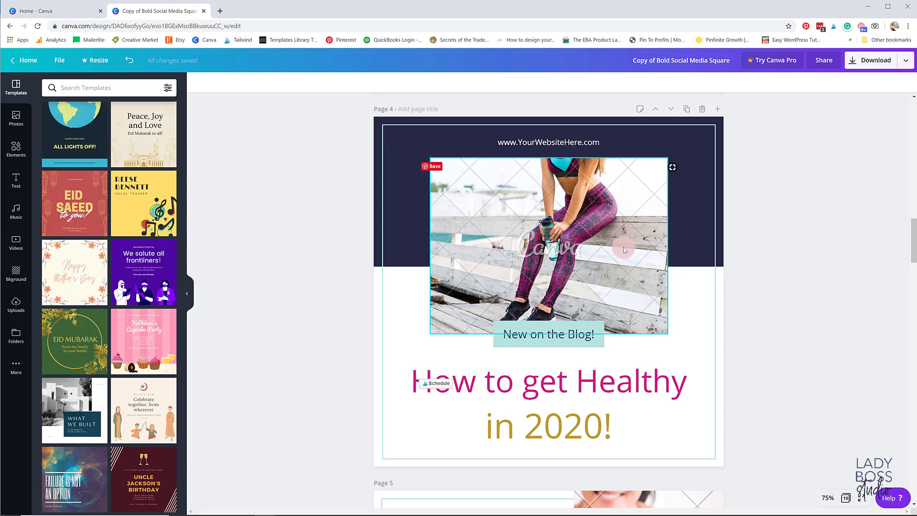
Lock the navy block, the photo and the thin border frame on page 4 together.
drag(774, 298, 662, 225)
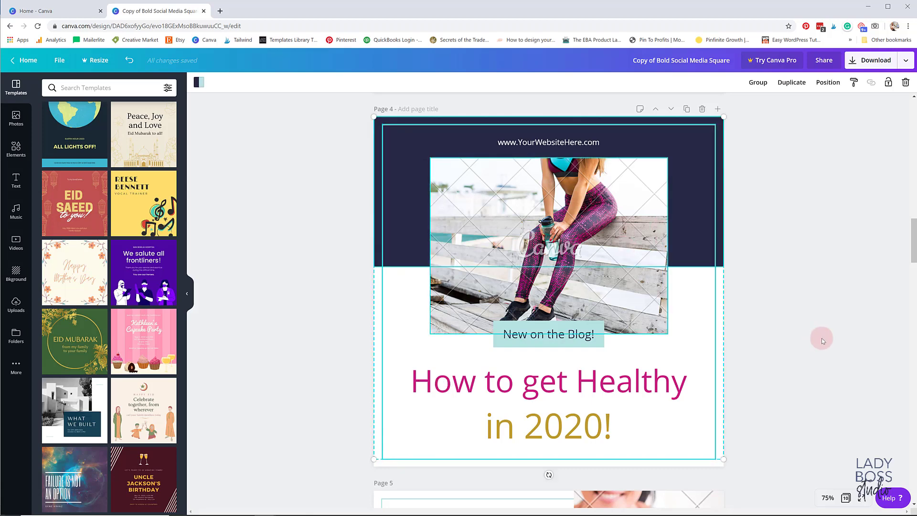
click(766, 270)
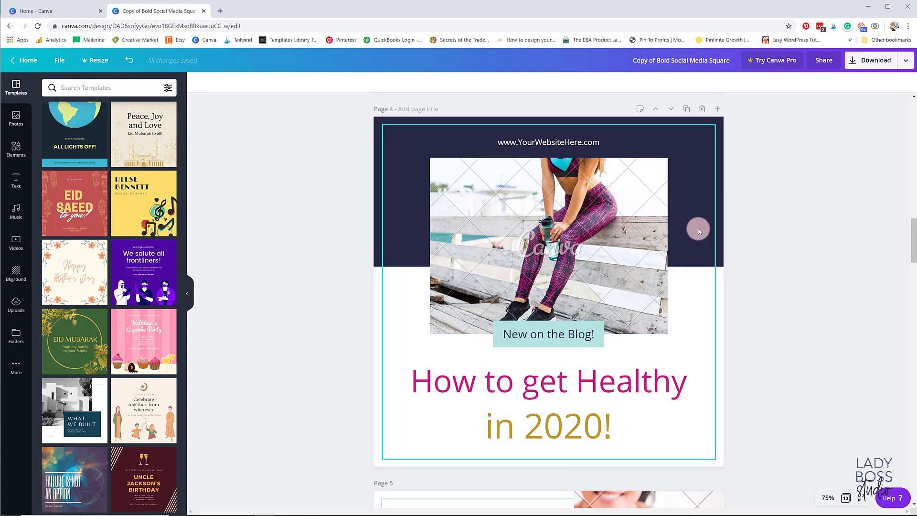
click(720, 223)
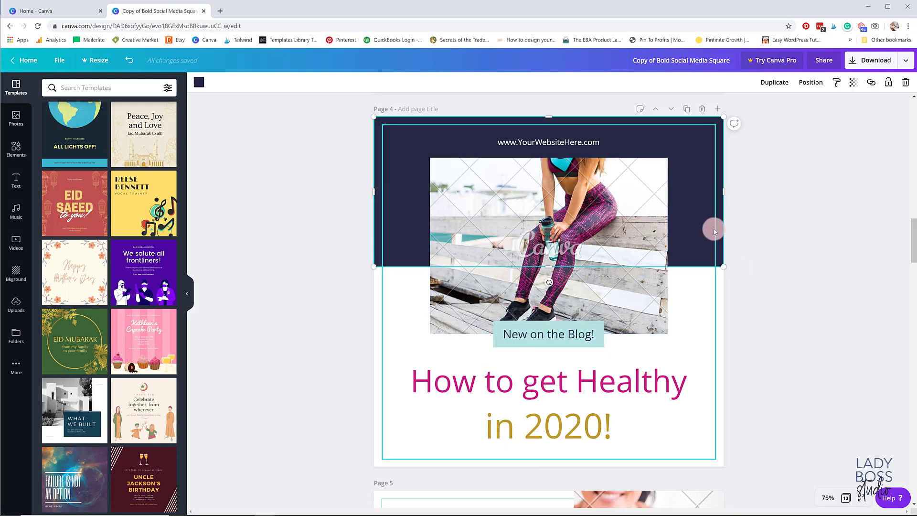
key(ctrl+a)
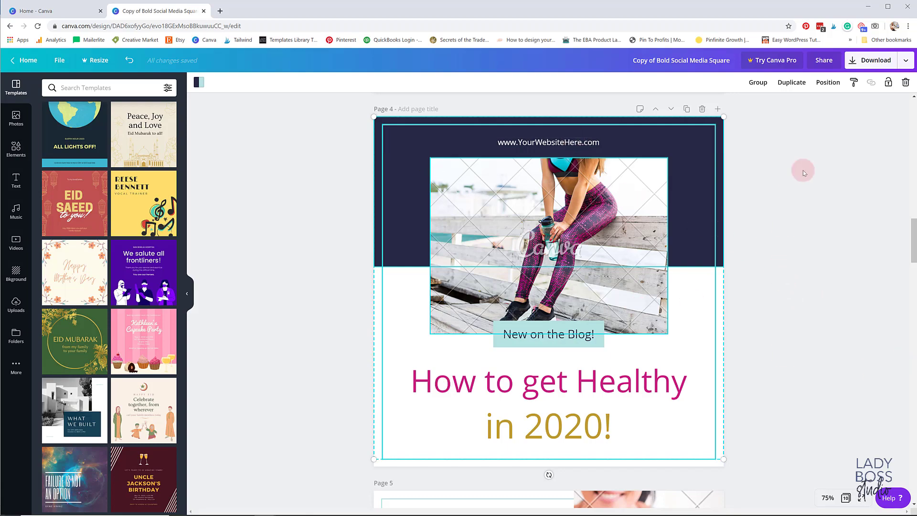
click(889, 84)
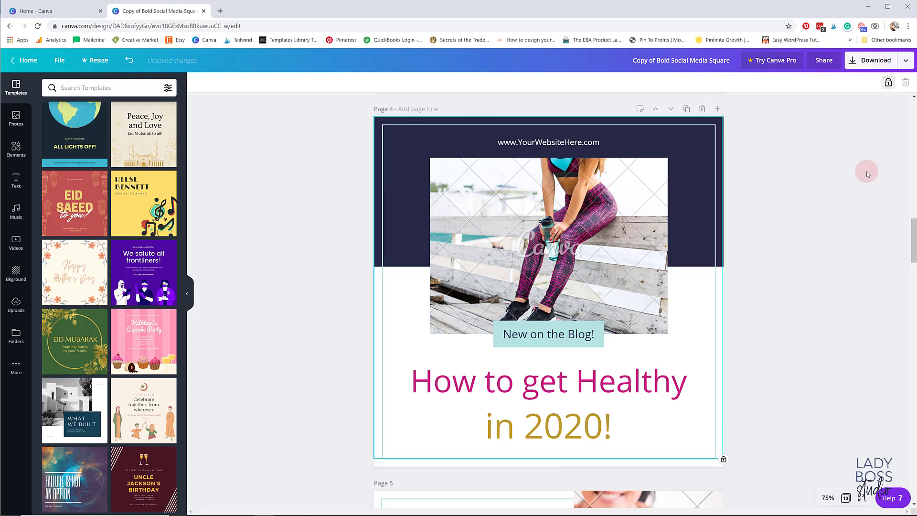
Select the unlocked text lines and the teal label on page 4 in one sweep, and clear the selection.
mouse_move(770, 467)
mouse_down()
mouse_move(293, 232)
mouse_move(298, 124)
mouse_move(300, 137)
mouse_up()
drag(519, 386, 569, 338)
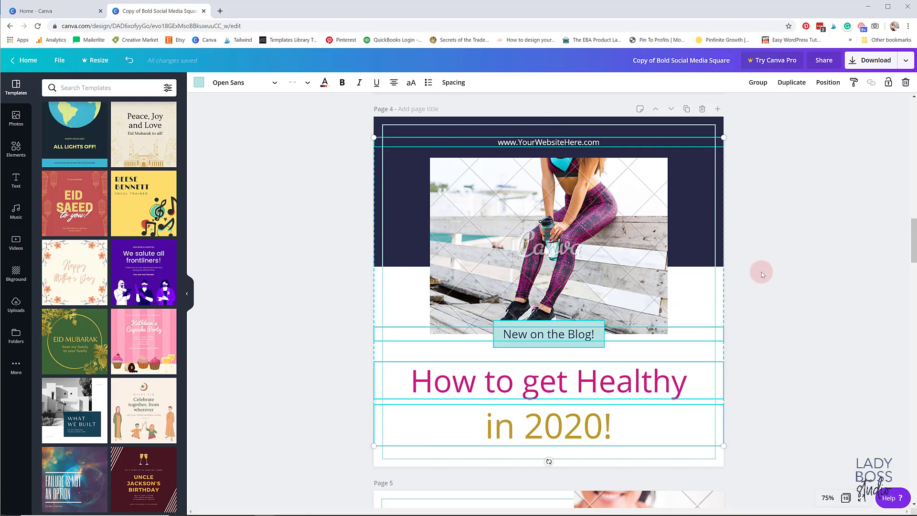
click(762, 272)
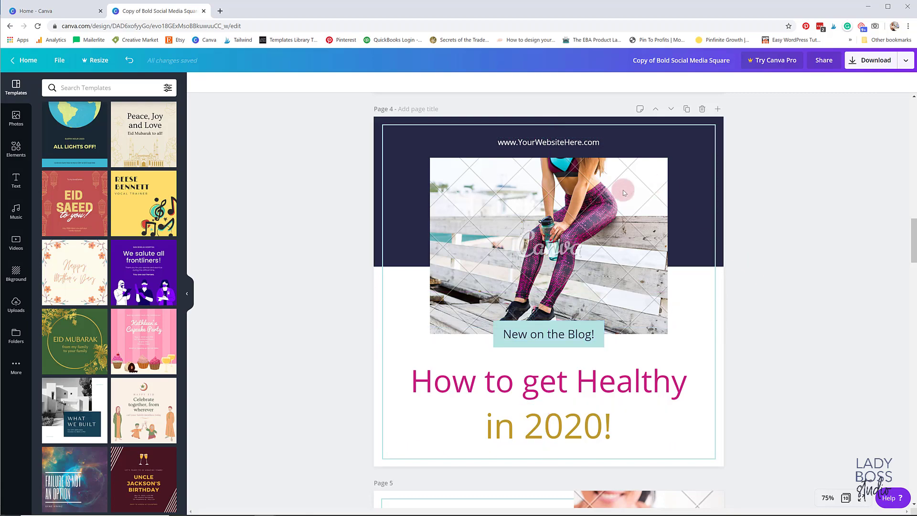
Unlock only the navy background block on page 4 and lock it again.
click(717, 205)
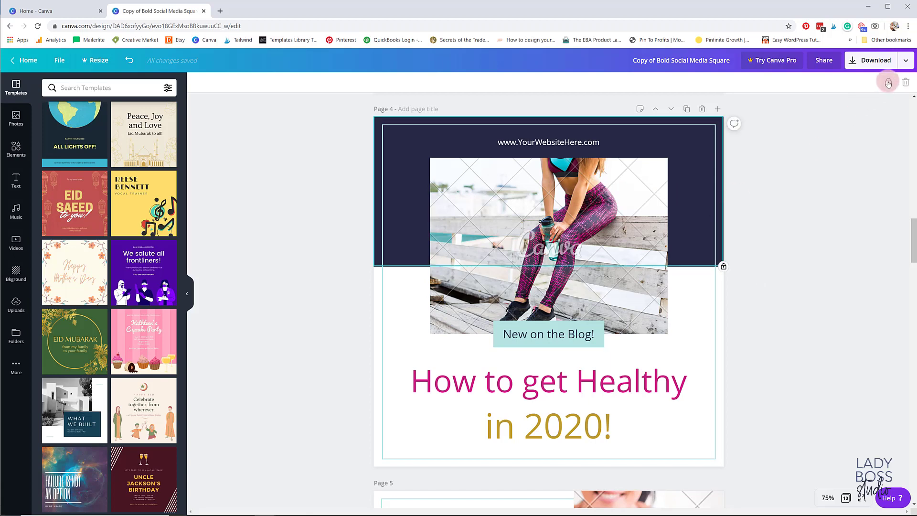
click(789, 317)
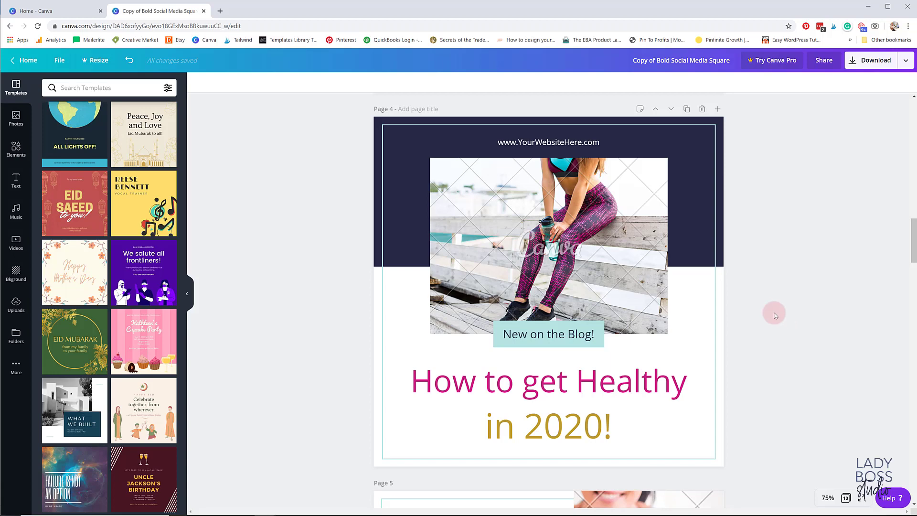
click(717, 261)
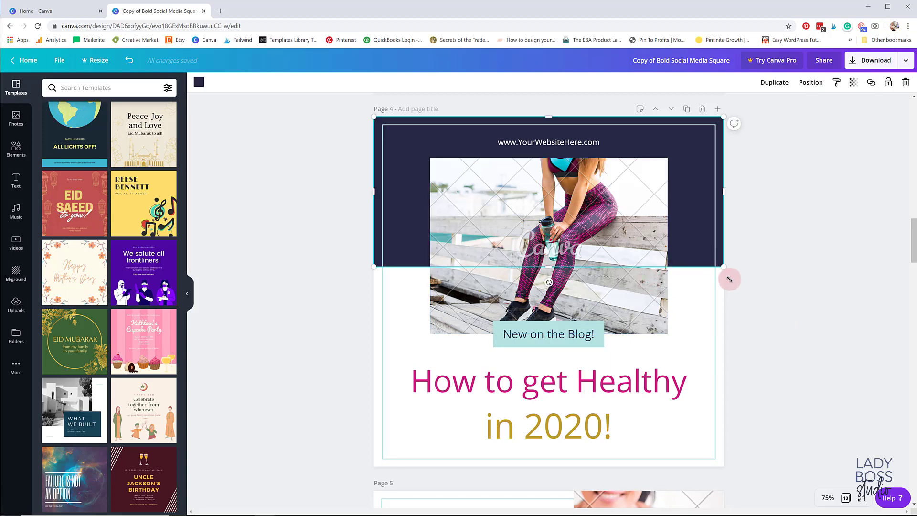
click(888, 82)
click(602, 244)
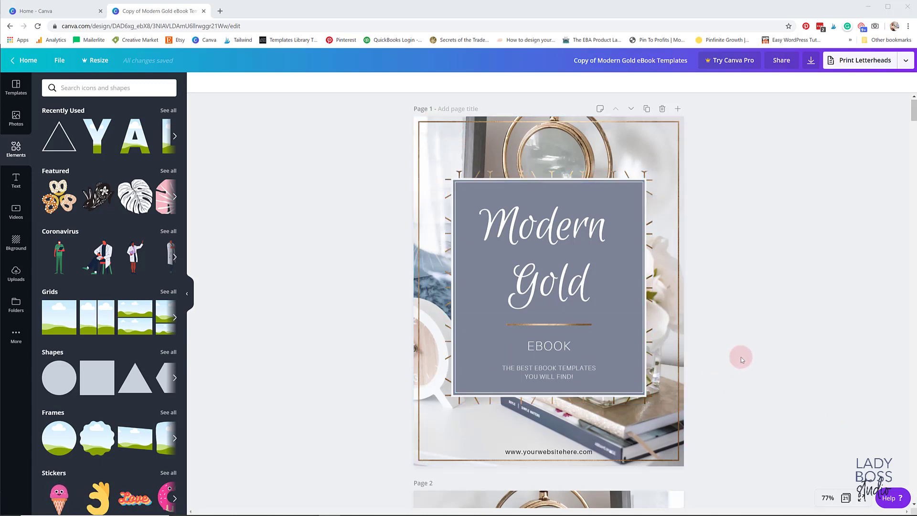
Send the white frame around the cover title backward layer by layer to the very back, and bring it one layer forward.
click(534, 233)
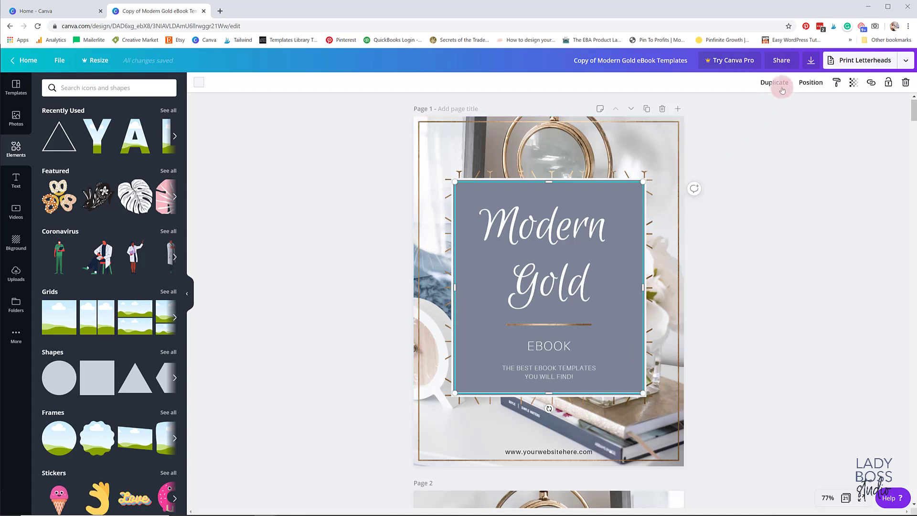
click(809, 83)
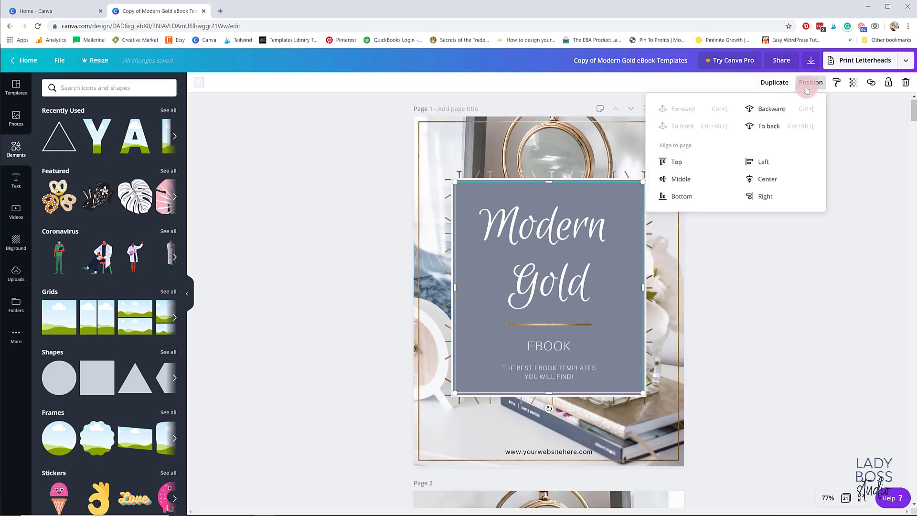
click(773, 127)
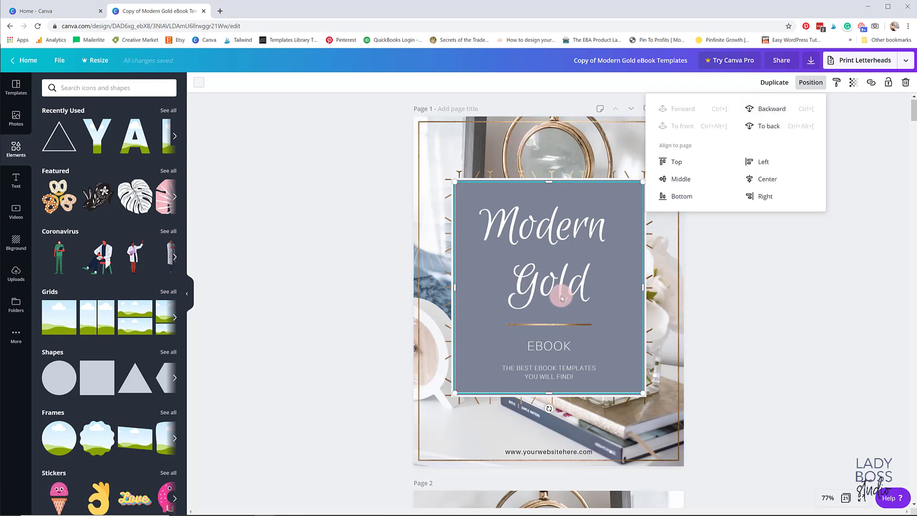
click(759, 110)
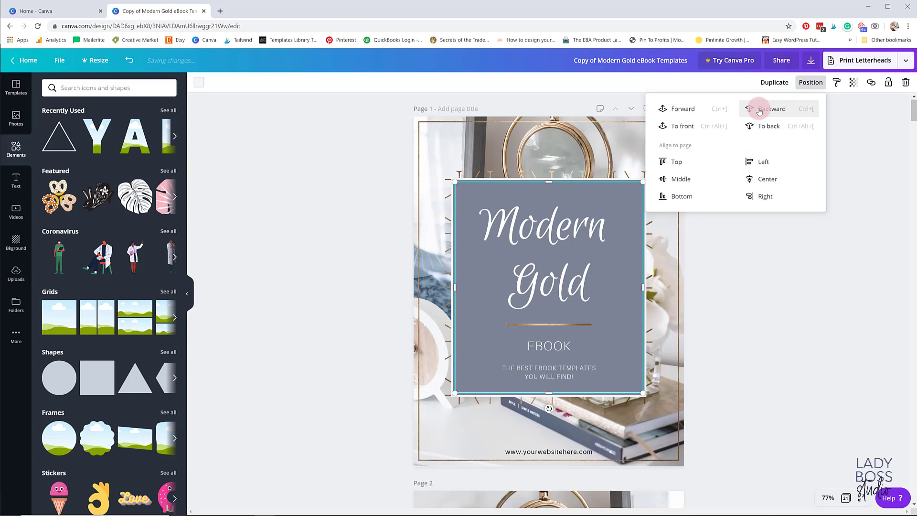
click(760, 111)
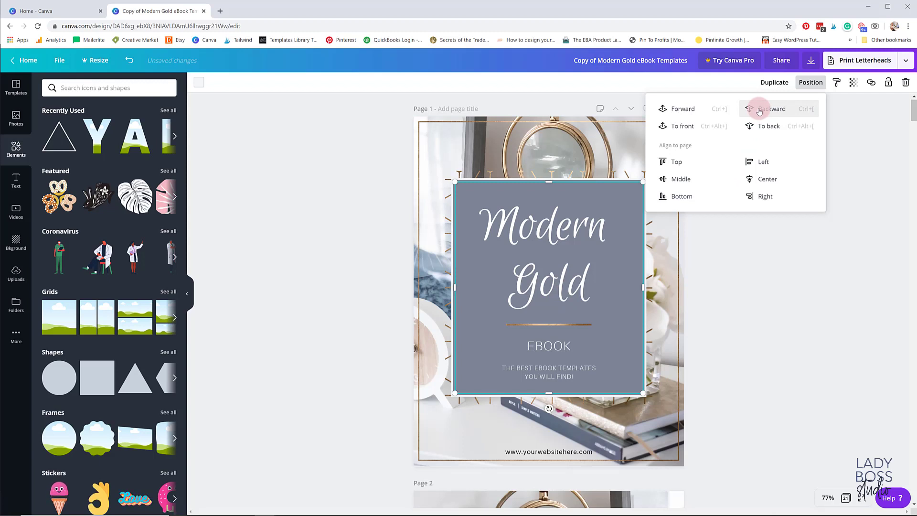
click(760, 112)
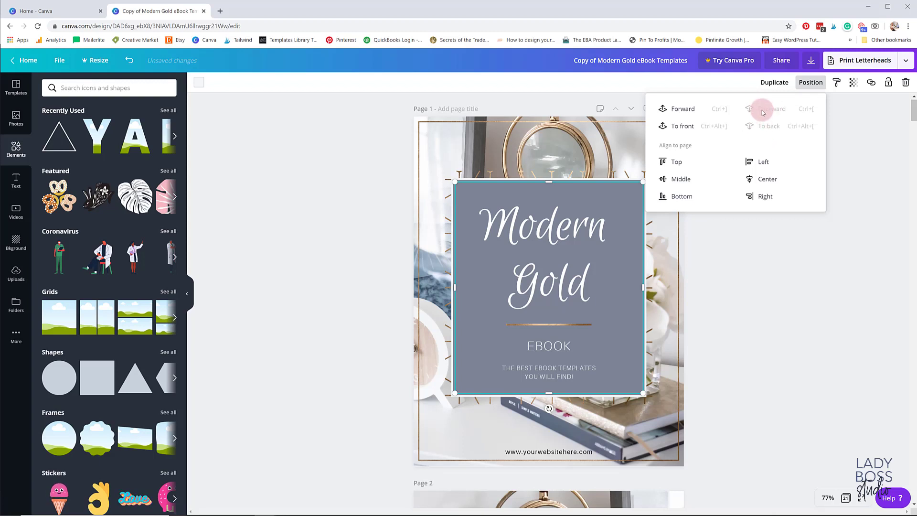
click(687, 109)
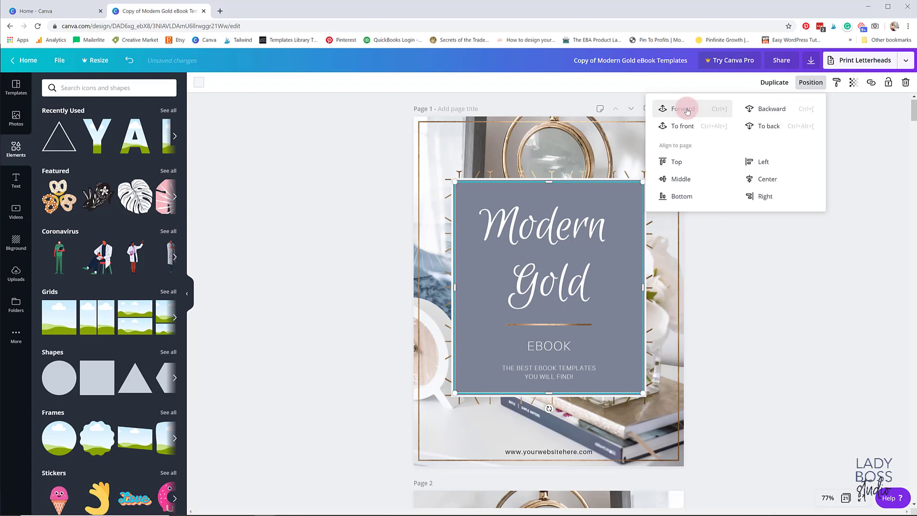
click(564, 236)
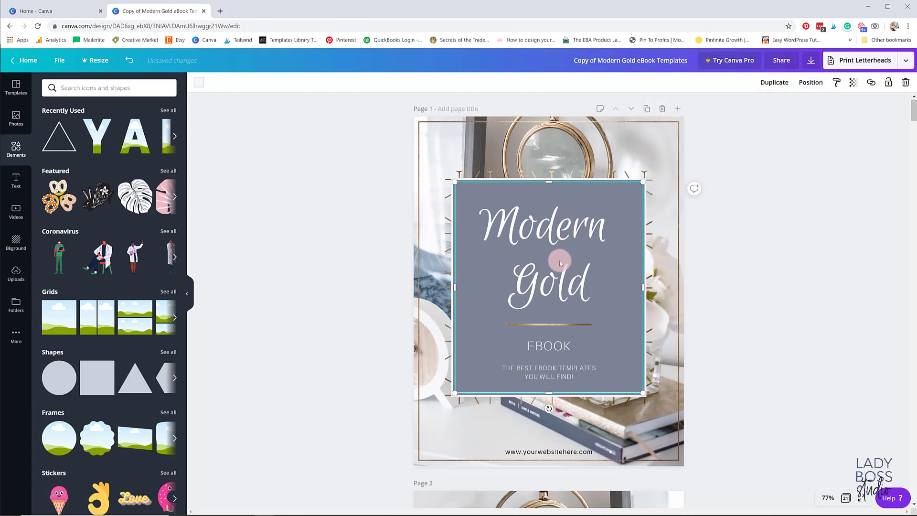
Select the EBOOK and tagline texts inside the frame in turn to check that they can be picked.
click(556, 355)
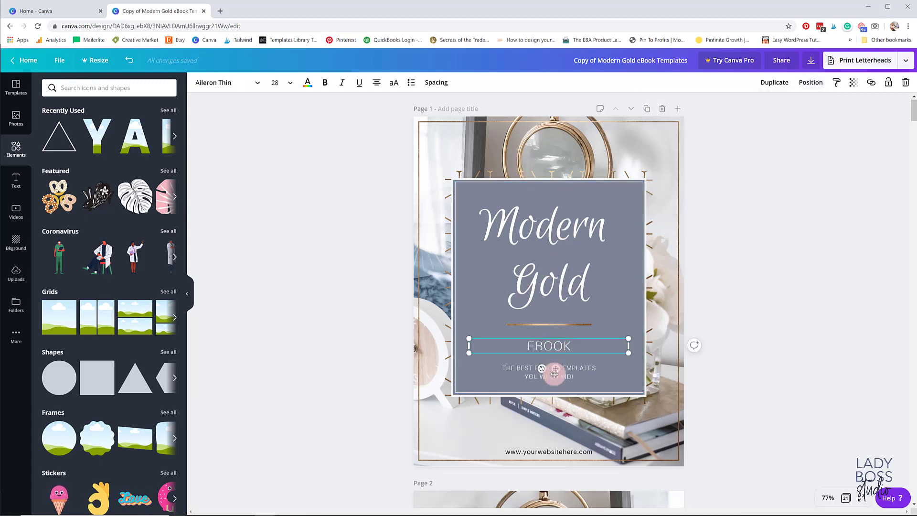
click(557, 377)
click(564, 351)
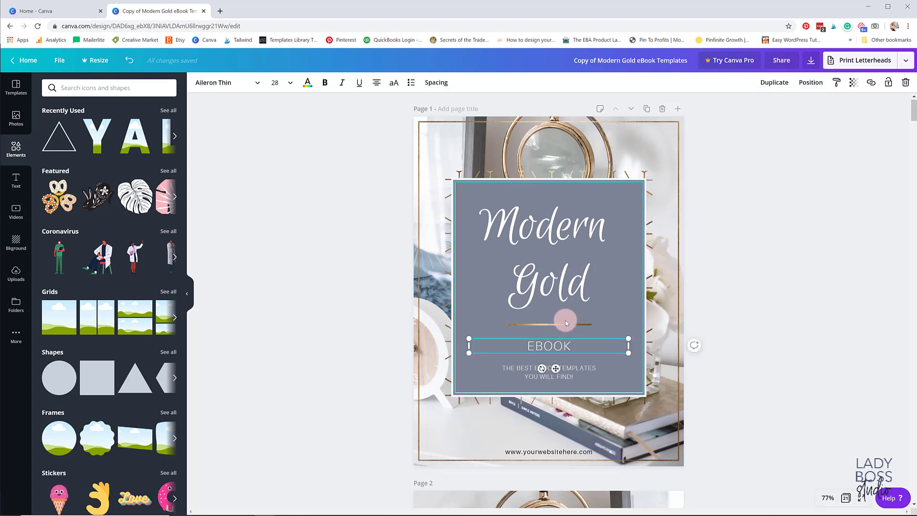
Reselect the white frame, move it backward to the bottom layer again, and raise it by one layer.
click(565, 320)
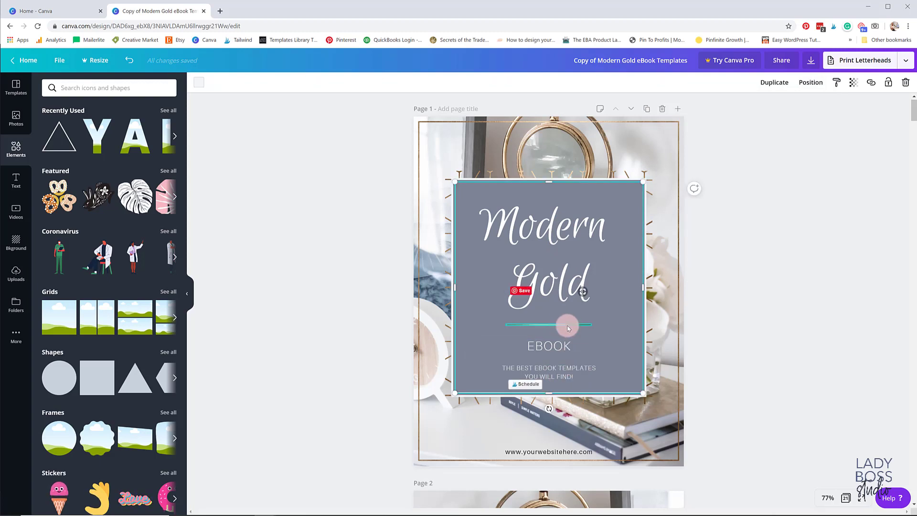
click(810, 82)
click(764, 109)
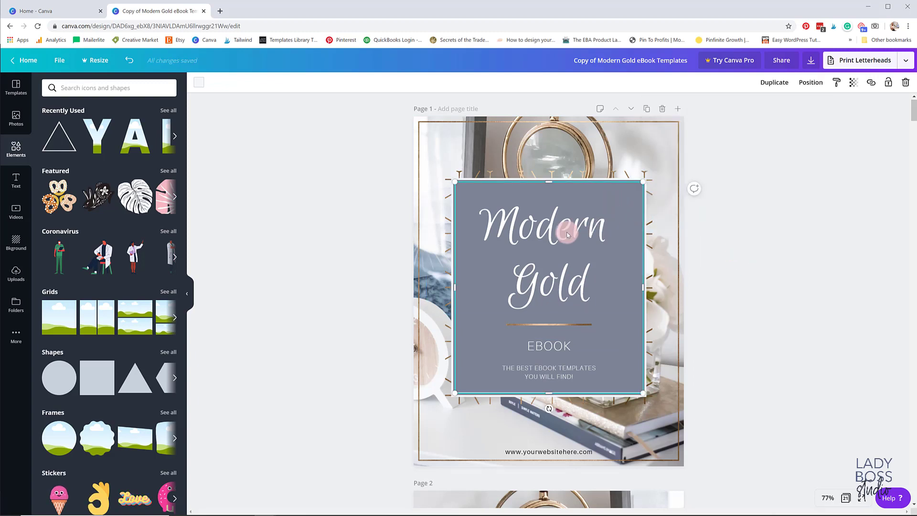
click(811, 82)
click(767, 179)
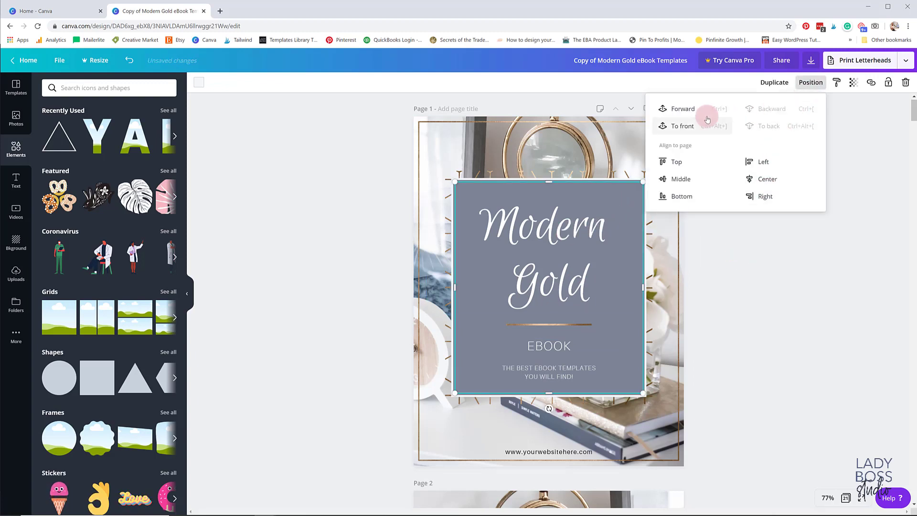
click(688, 109)
Check layer access by selecting the Modern Gold title, gold line, EBOOK text, tagline and white frame in turn.
click(543, 223)
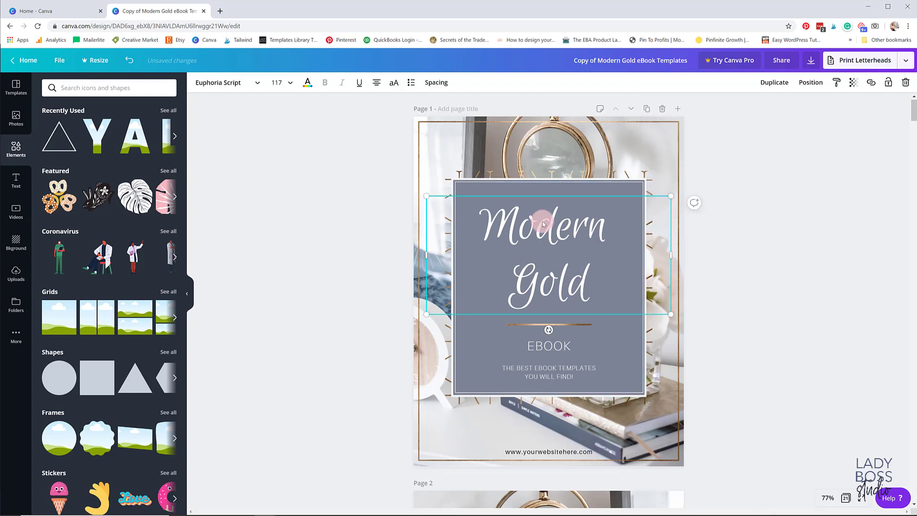
click(569, 324)
click(560, 348)
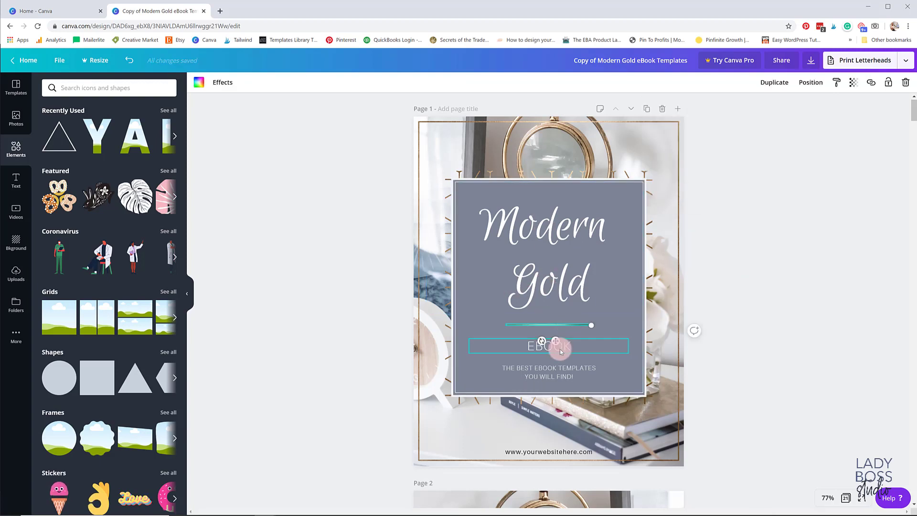
click(570, 370)
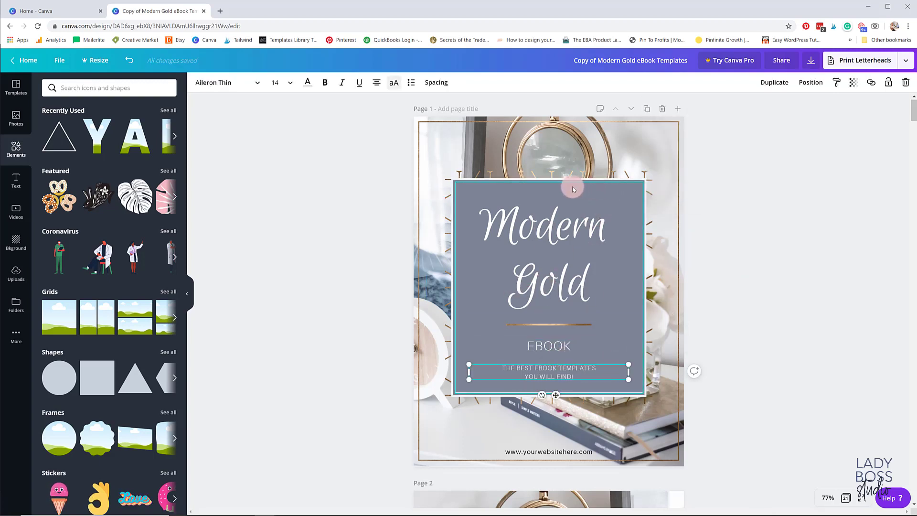
click(549, 184)
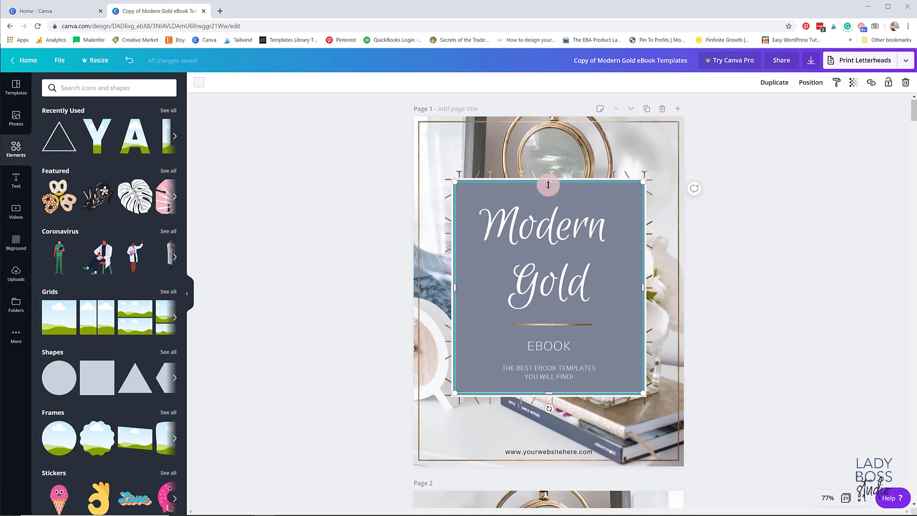
Bring the white frame forward one more layer and check which element is picked over the cover title.
click(810, 84)
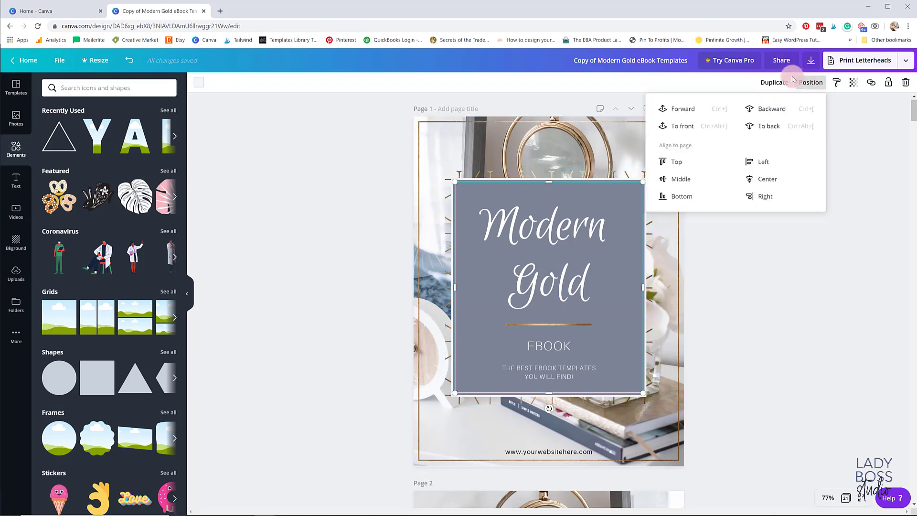
click(688, 109)
click(754, 236)
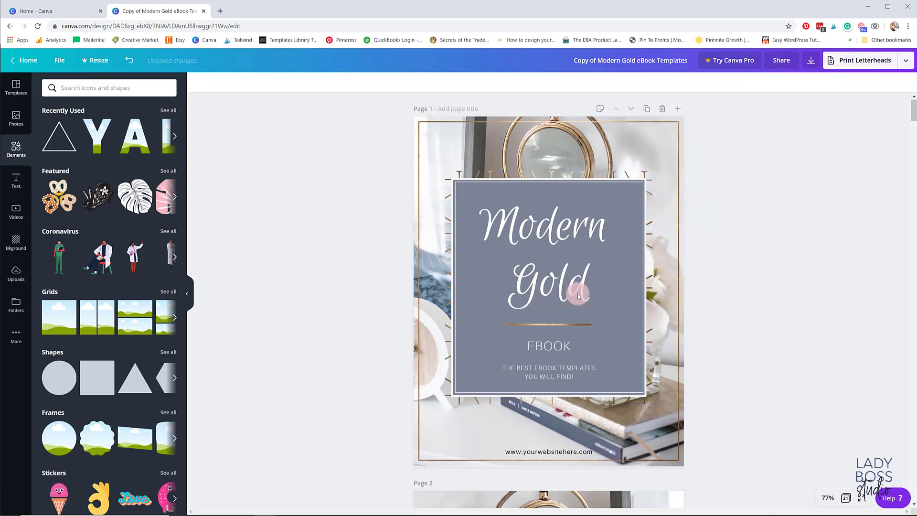
click(553, 291)
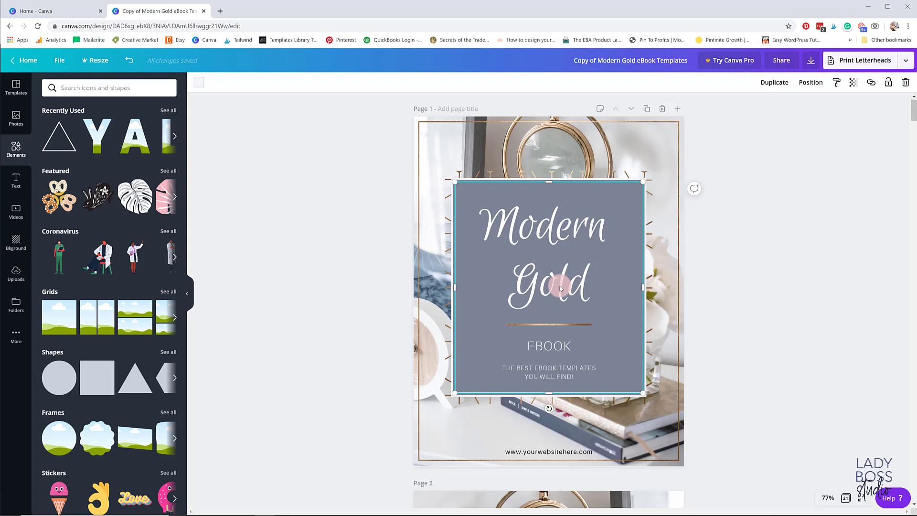
Bring the Modern Gold title text to the front of the cover's layers.
click(531, 235)
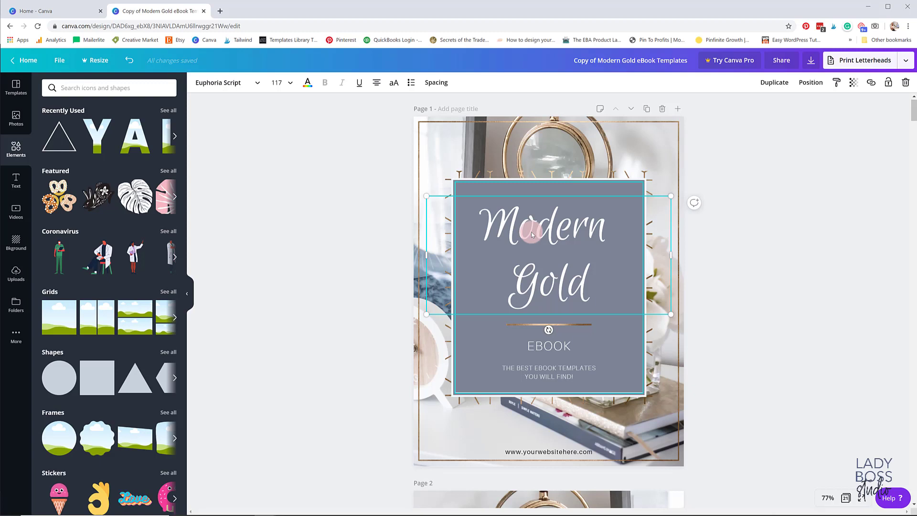
click(811, 82)
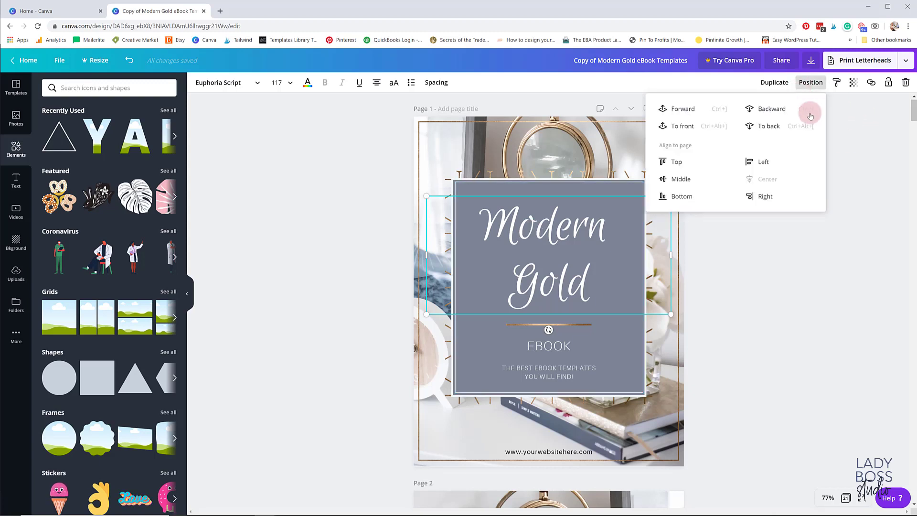
click(688, 132)
click(733, 242)
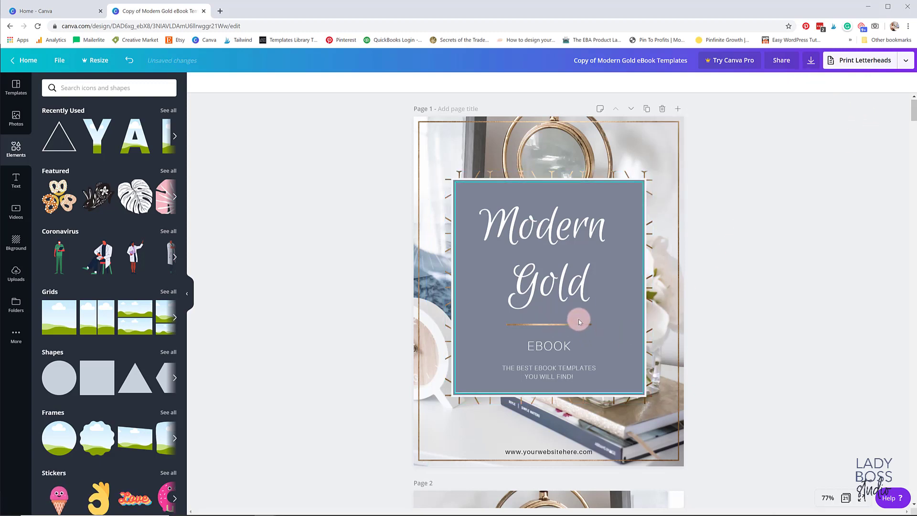
Bring the EBOOK text and the tagline below it to the front of the cover's layers.
click(553, 350)
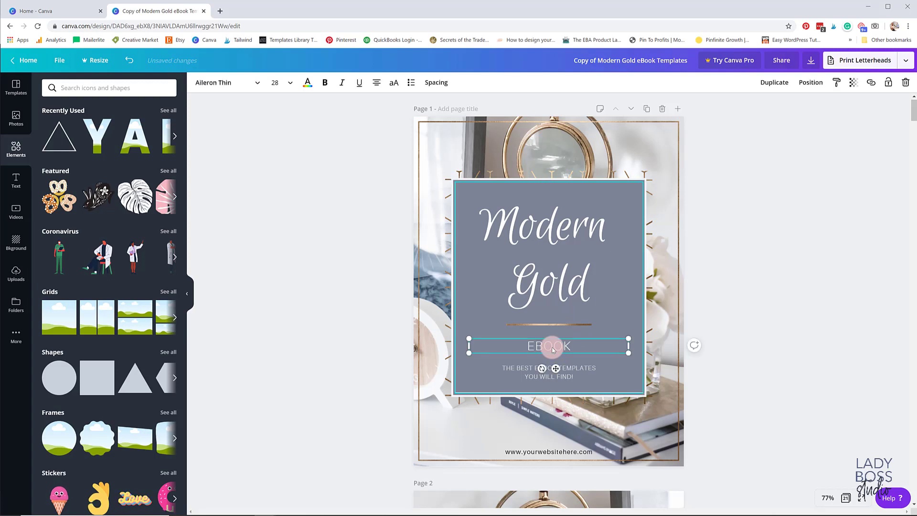
click(810, 83)
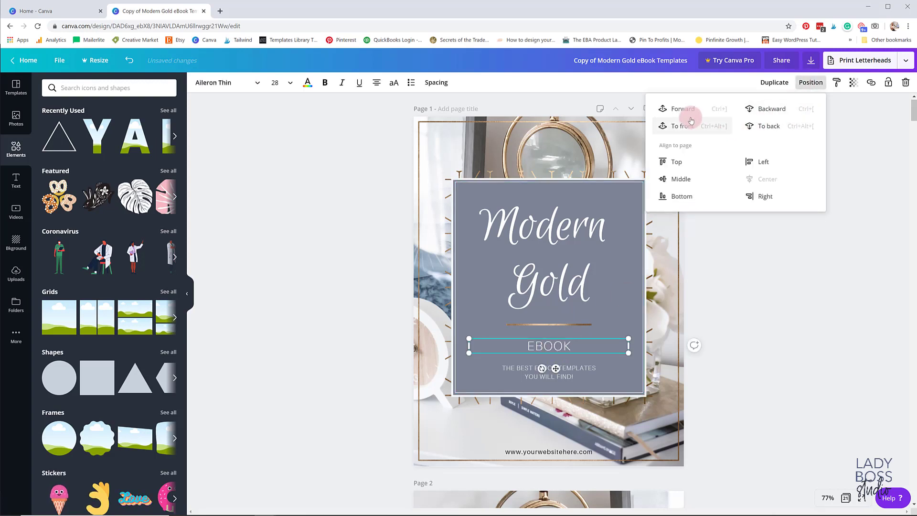
click(688, 132)
click(579, 373)
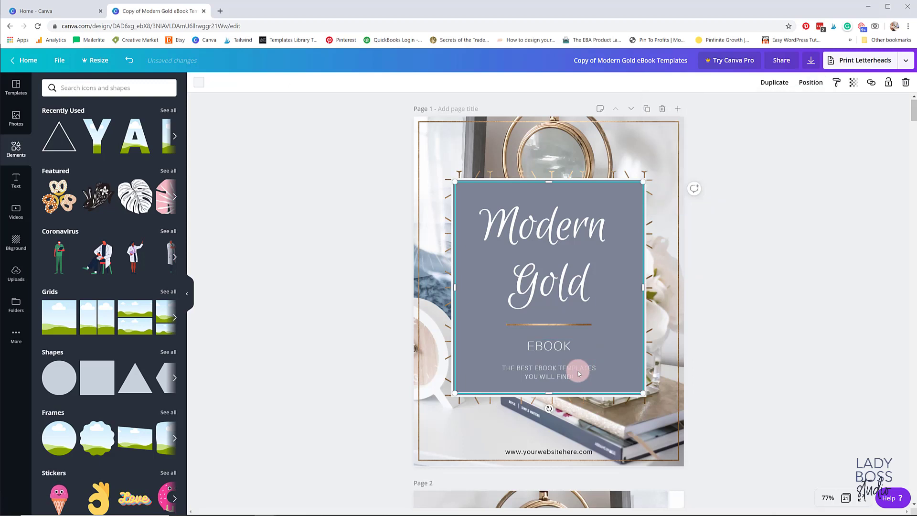
click(578, 373)
click(814, 86)
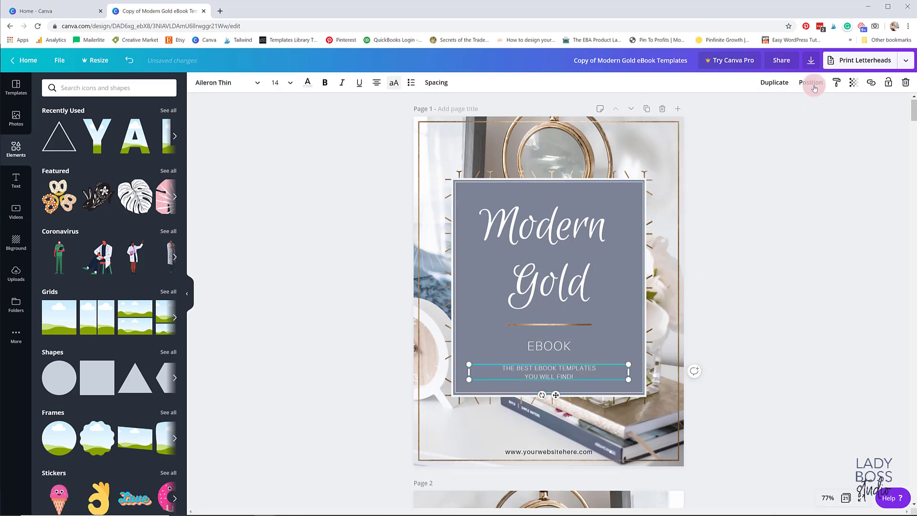
click(688, 126)
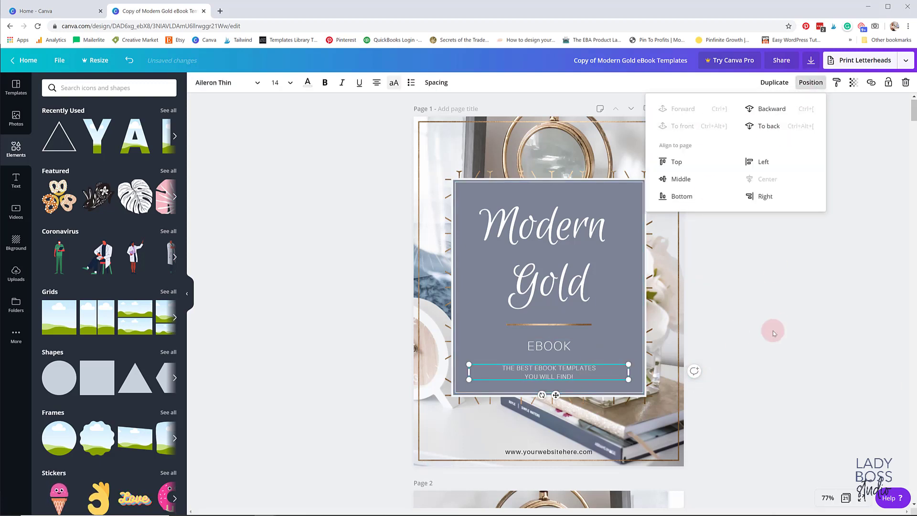
Bring the gold line below the Modern Gold title to the front of the layers.
click(590, 380)
click(554, 324)
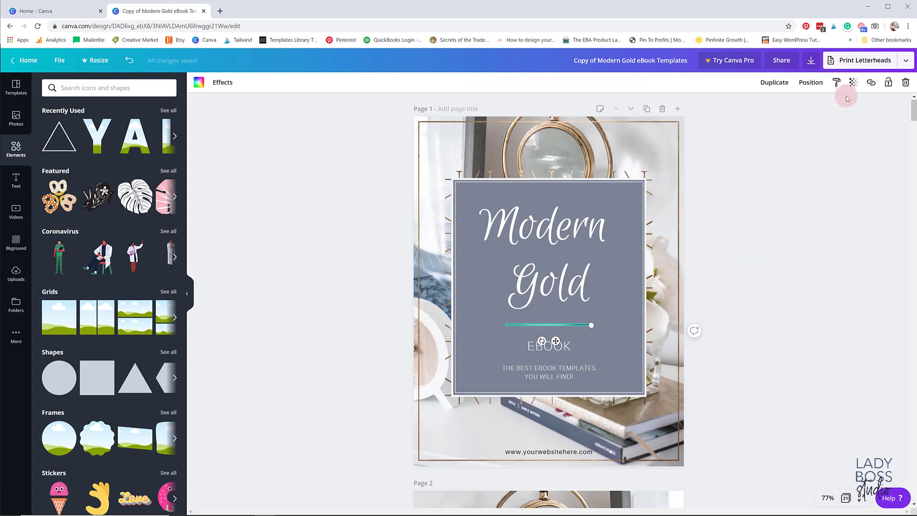
click(810, 82)
click(765, 397)
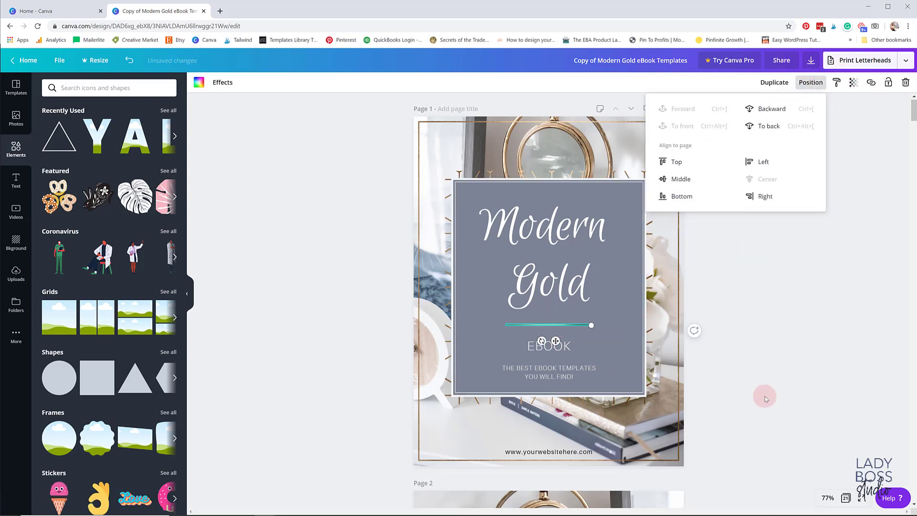
Check that the cover's elements can be picked by selecting the white frame, EBOOK text, tagline and title in turn.
click(529, 267)
click(522, 230)
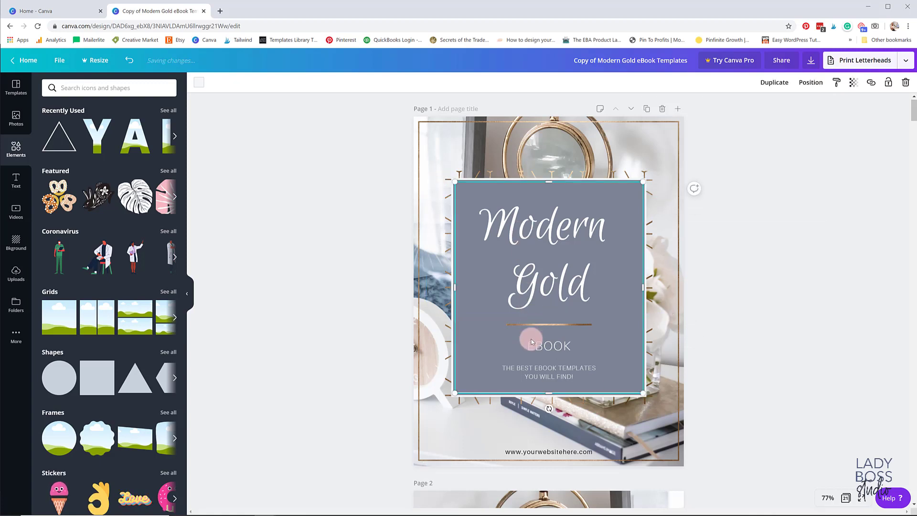
click(534, 346)
click(528, 373)
click(543, 305)
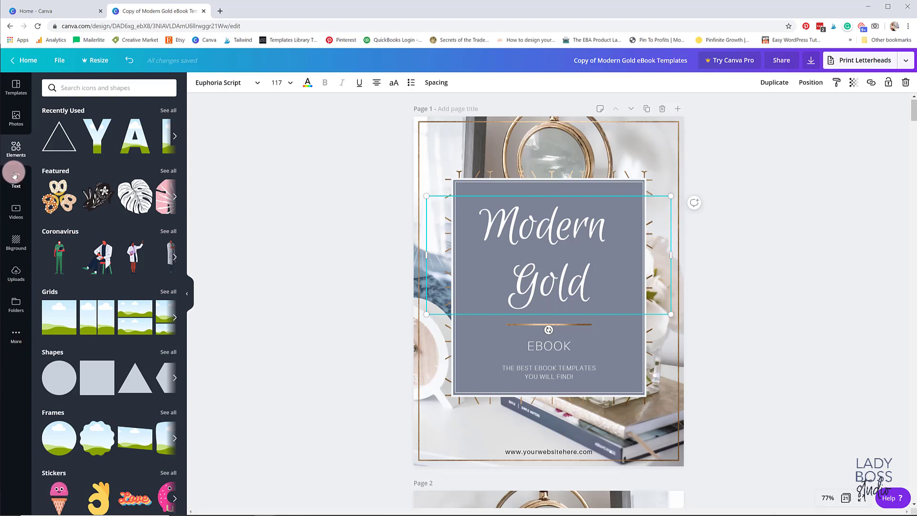
Insert the trending photo of a person stretching beside a yoga mat on the cover and send it to the back.
click(19, 117)
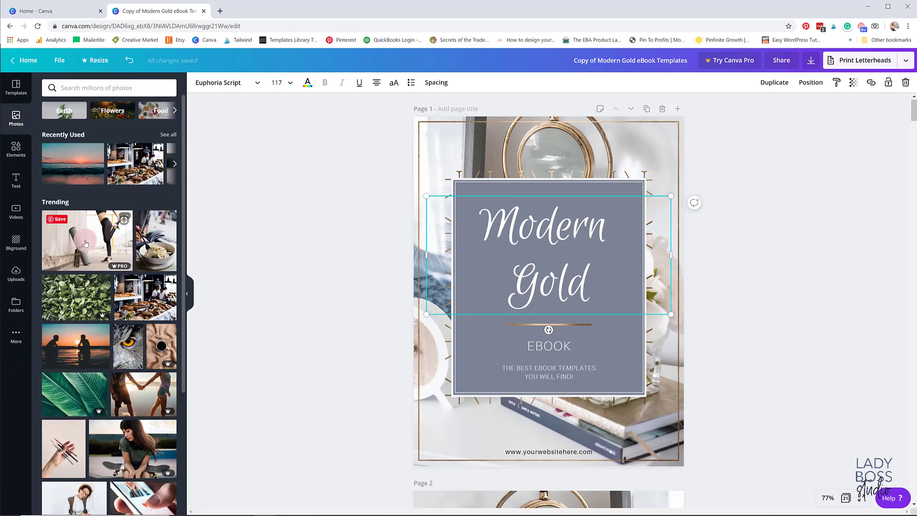
click(72, 227)
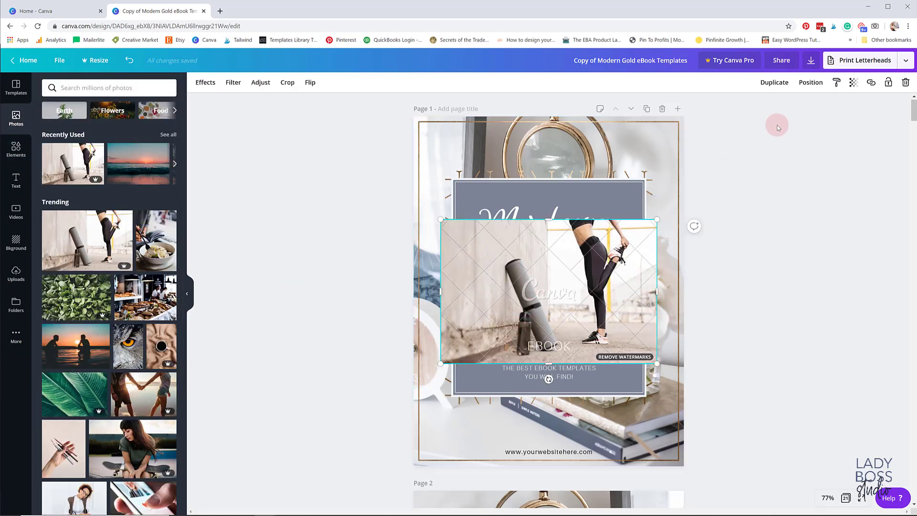
click(811, 82)
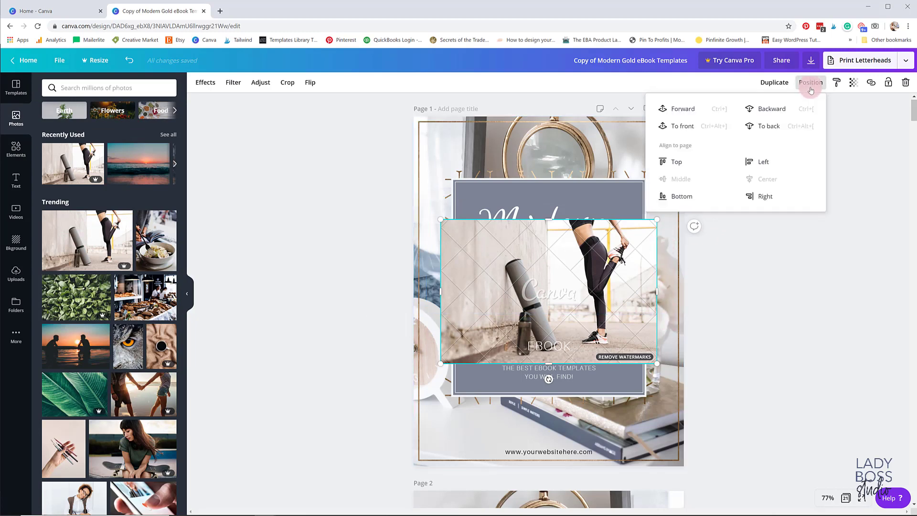
click(768, 126)
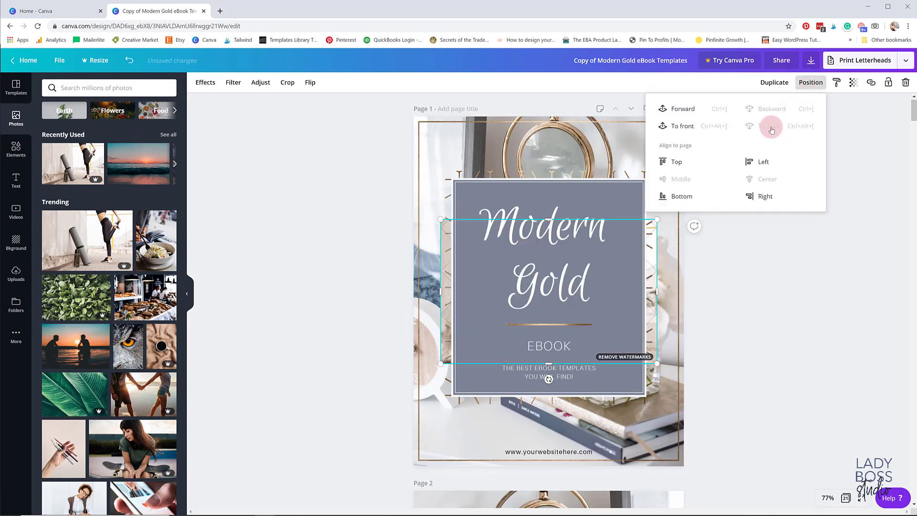
Move the yoga mat photo forward one layer at a time until it is the topmost element.
click(696, 113)
click(697, 115)
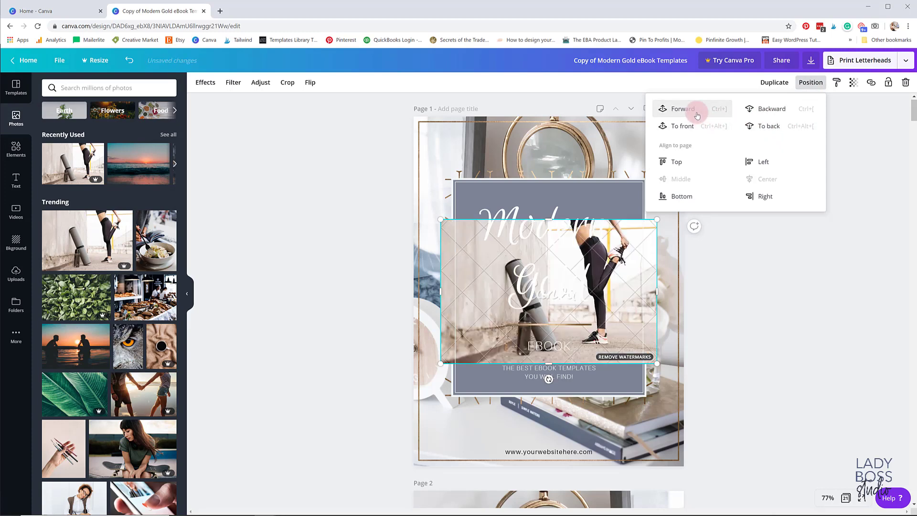
click(696, 115)
click(697, 115)
click(697, 116)
click(696, 115)
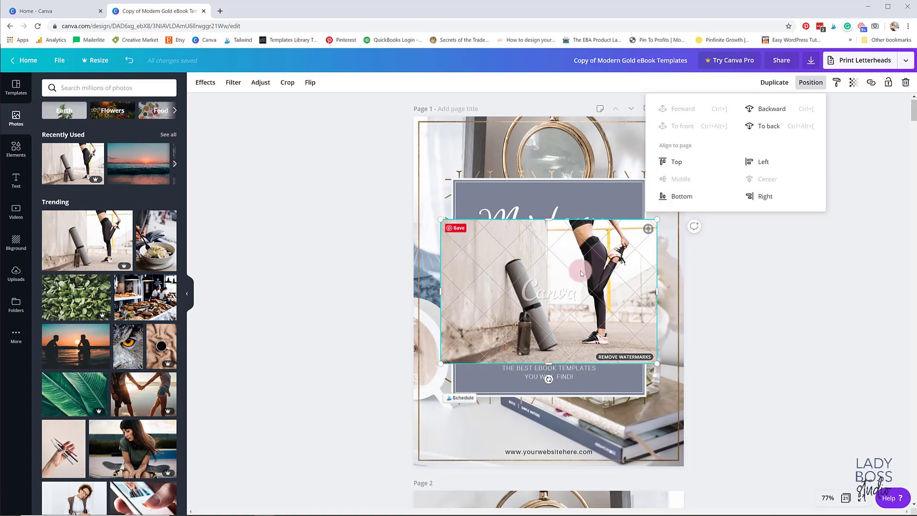
Check whether the title can be selected with the yoga mat photo on top of it, and delete the photo.
click(751, 325)
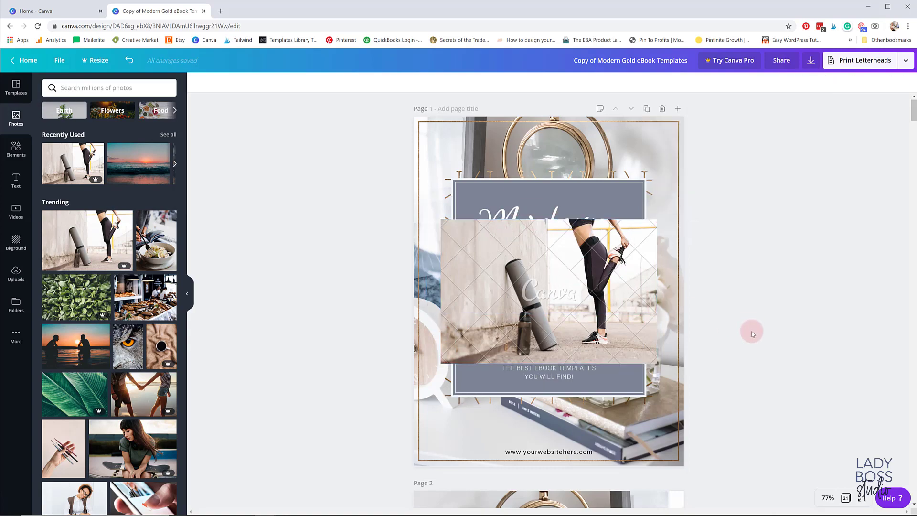
click(537, 234)
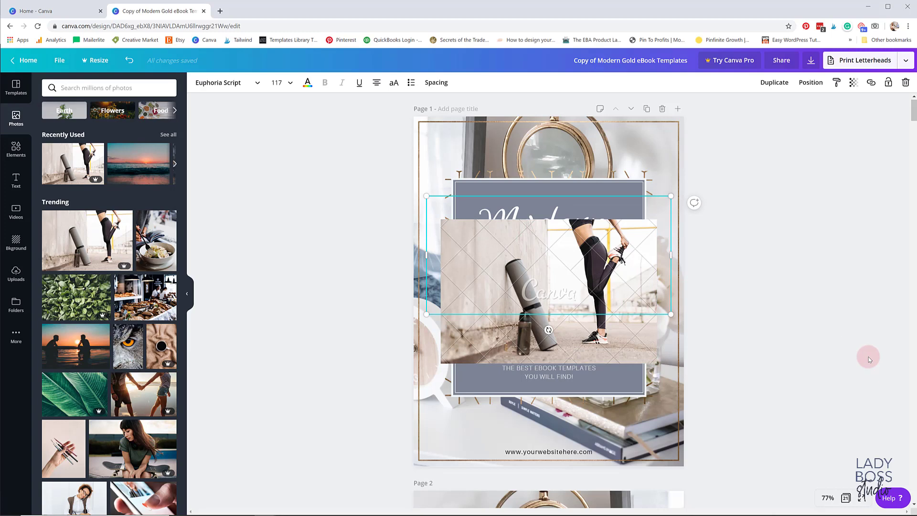
click(801, 400)
click(571, 343)
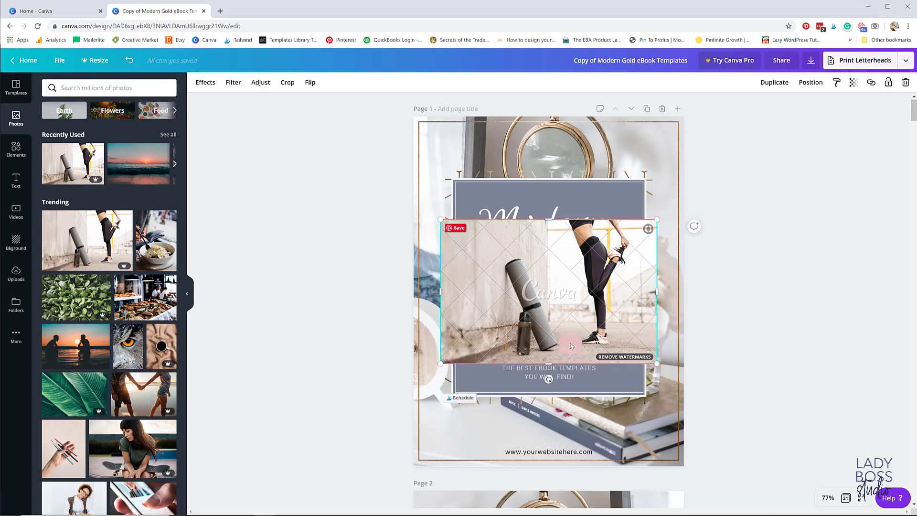
key(Delete)
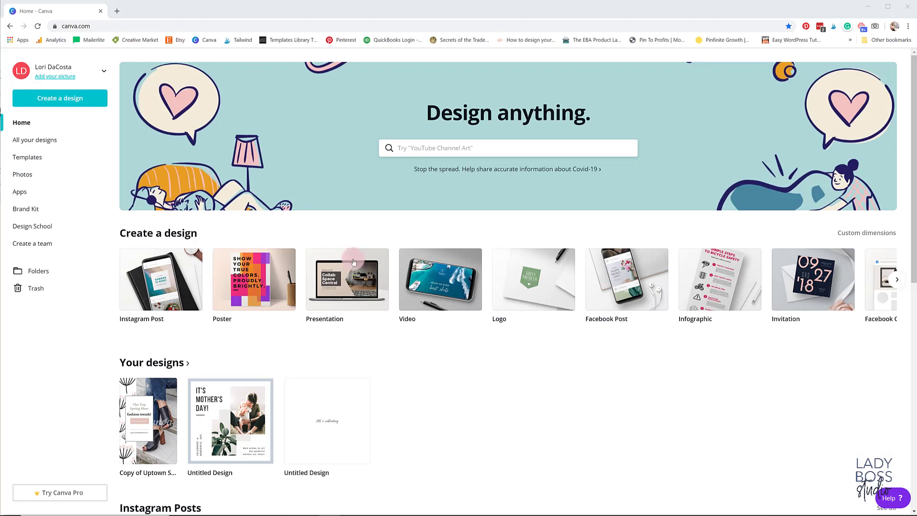
Open the Brand Kit and add a teal blue as the first colour of the untitled palette.
click(35, 209)
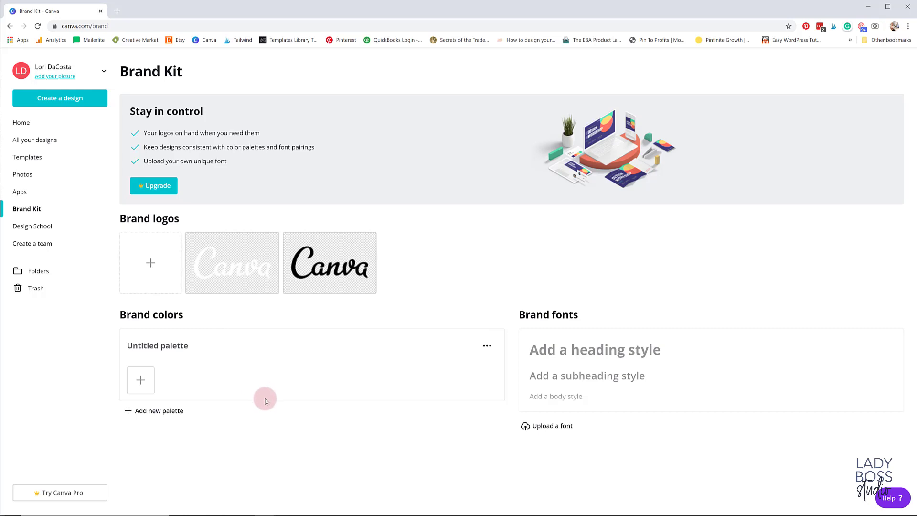
click(143, 383)
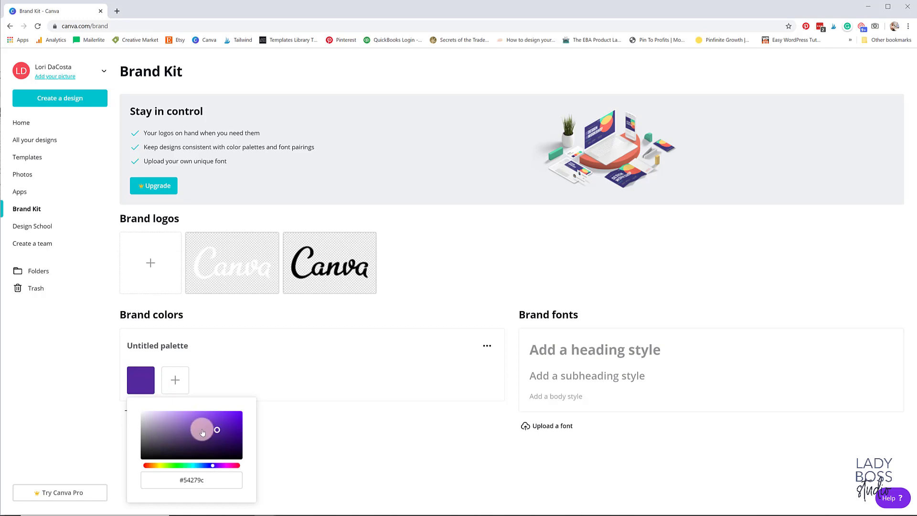
click(170, 483)
click(211, 480)
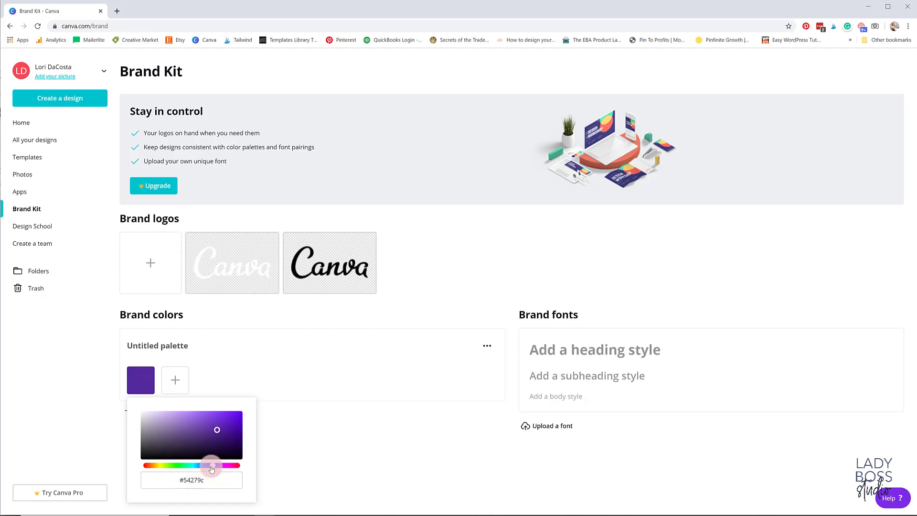
drag(212, 465, 255, 471)
Add a purple and a raspberry pink as the second and third colours of the brand palette.
click(175, 380)
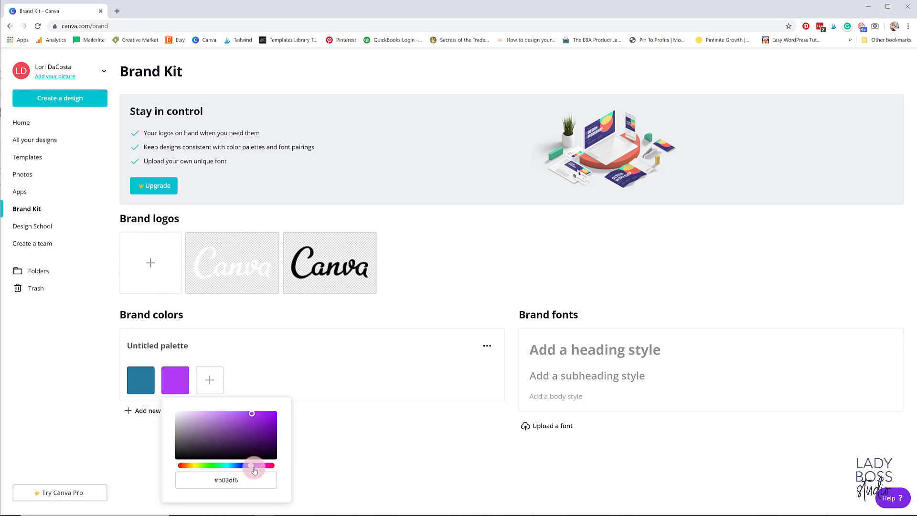
drag(225, 422, 247, 423)
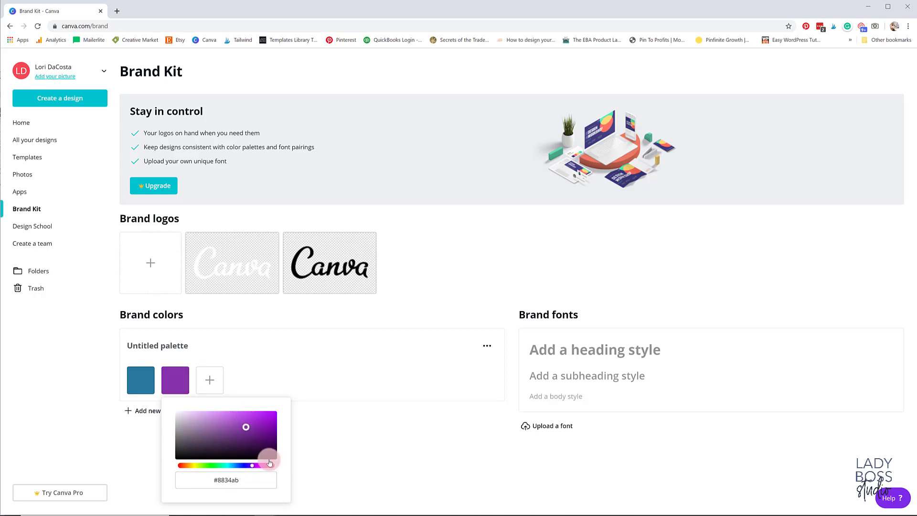
click(209, 378)
drag(237, 465, 304, 471)
drag(284, 439, 240, 430)
click(333, 425)
click(183, 374)
click(350, 432)
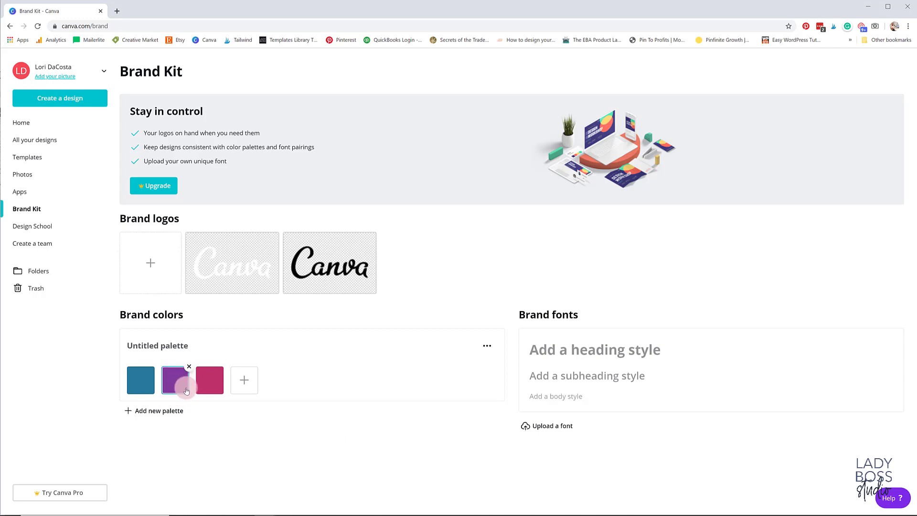
Try to add a fourth brand colour, and view the fonts offered for the brand heading style.
click(242, 382)
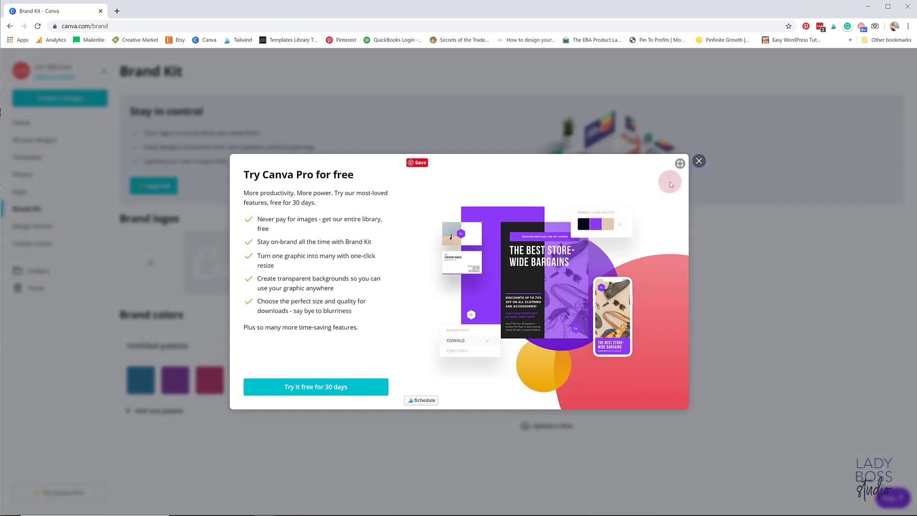
click(699, 161)
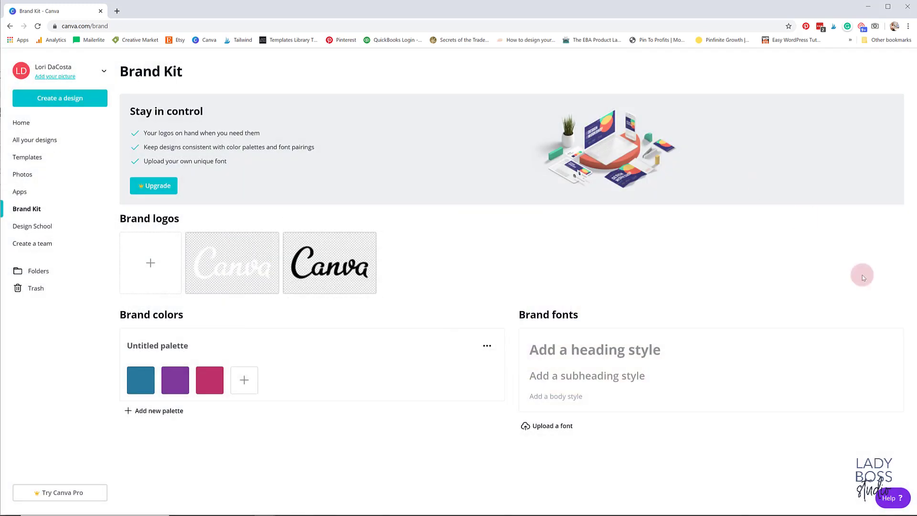
click(597, 353)
click(619, 318)
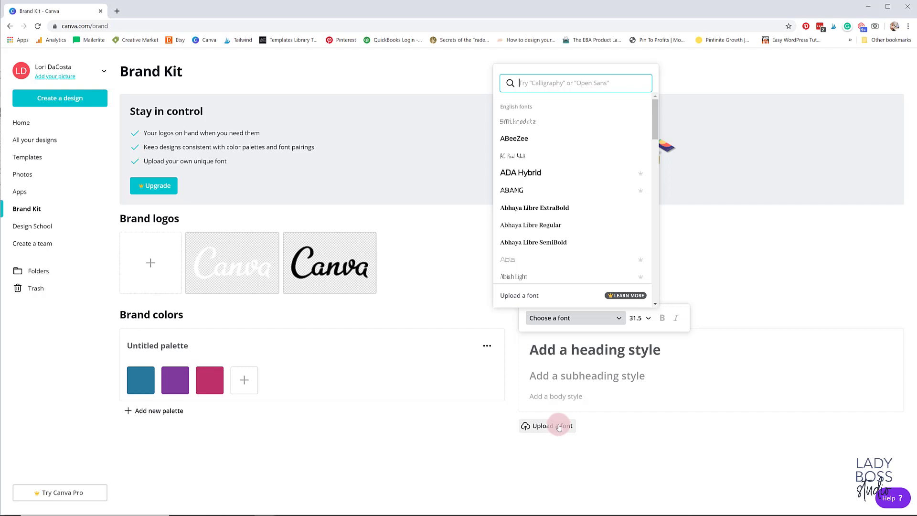
click(376, 249)
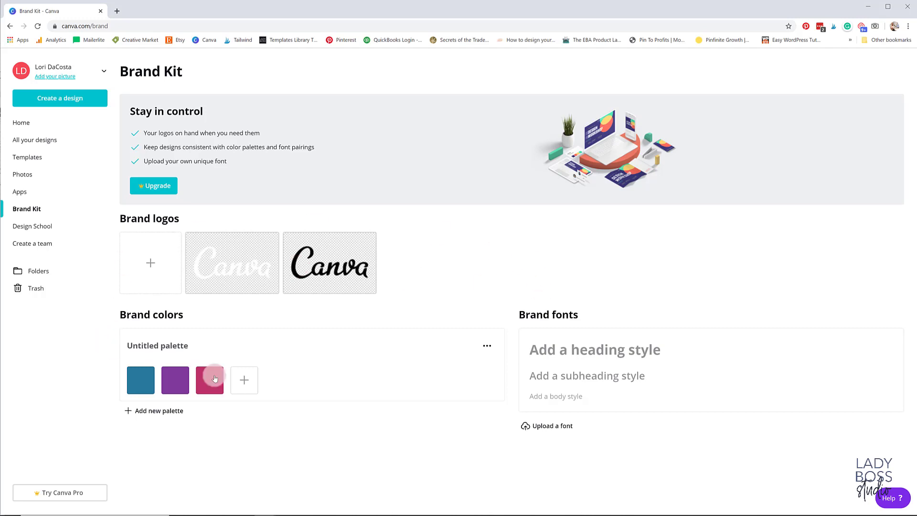
Create a new Instagram Post design.
mouse_move(151, 389)
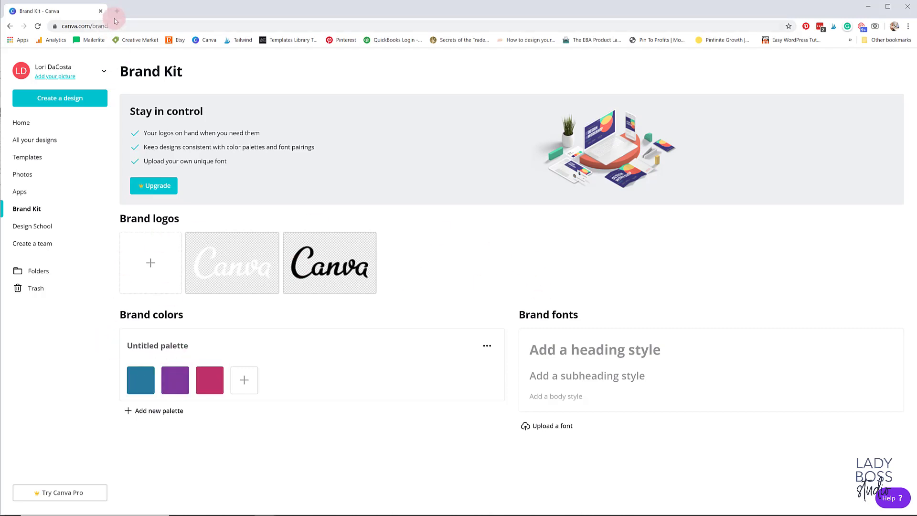
click(90, 101)
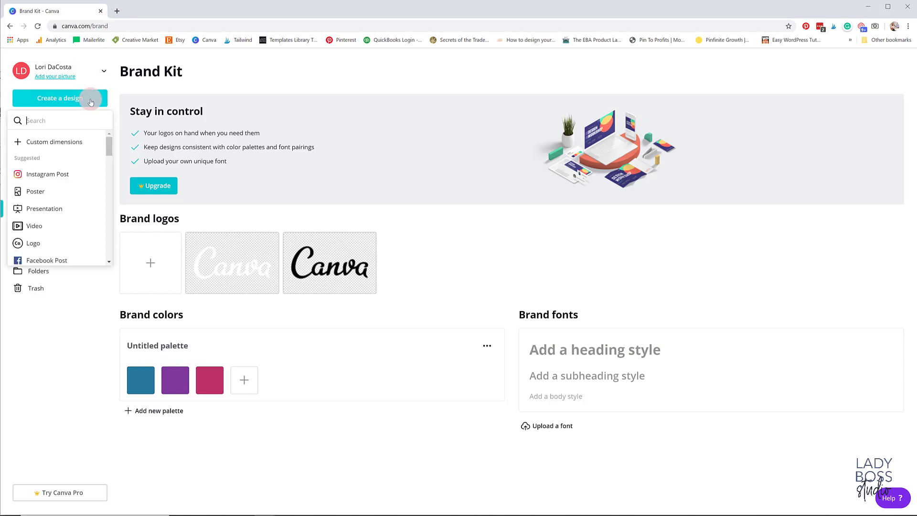
click(53, 172)
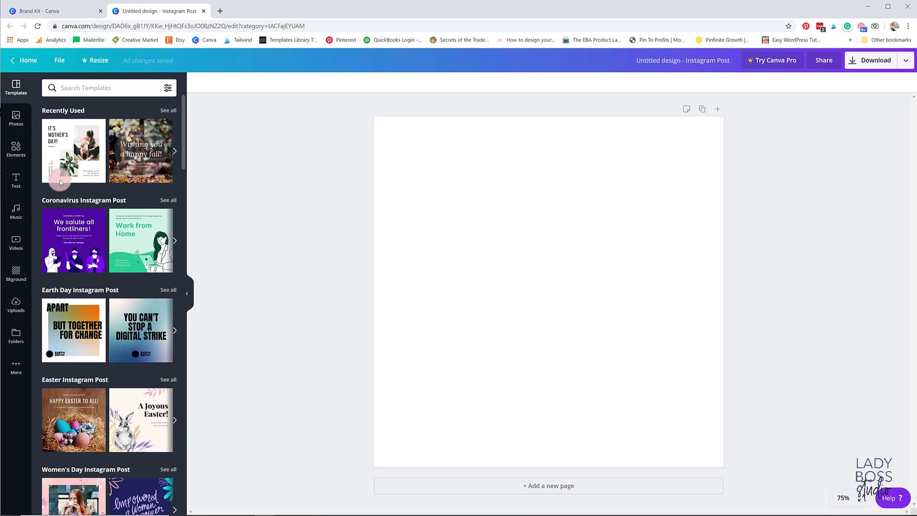
Add the "Congrats!" graduation font combination to the blank page and enlarge it slightly from its upper-left corner.
click(16, 181)
click(143, 244)
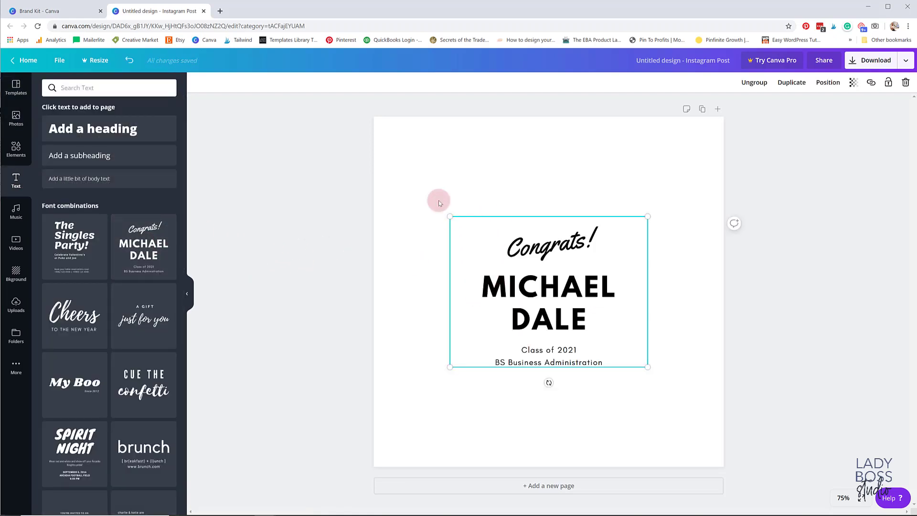
drag(439, 200, 423, 196)
View the brand palette colours offered for the large name text in the "Congrats!" design.
click(529, 273)
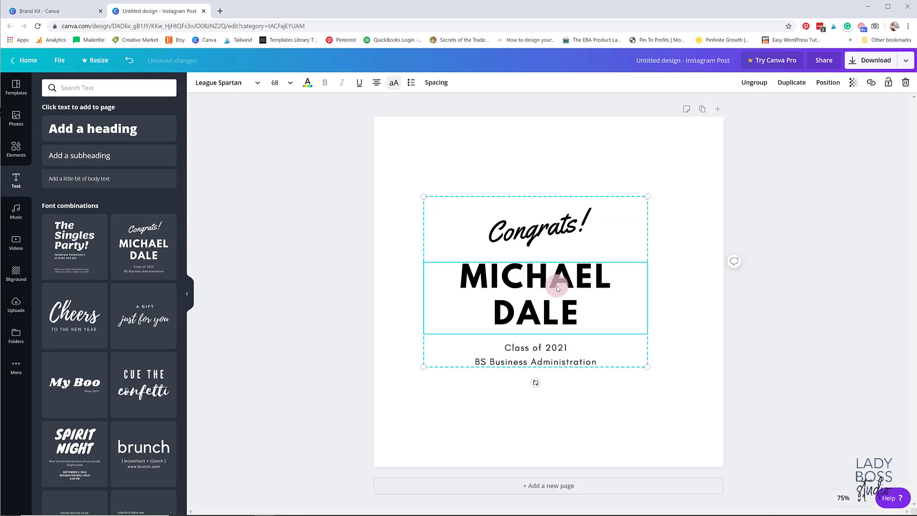
click(307, 84)
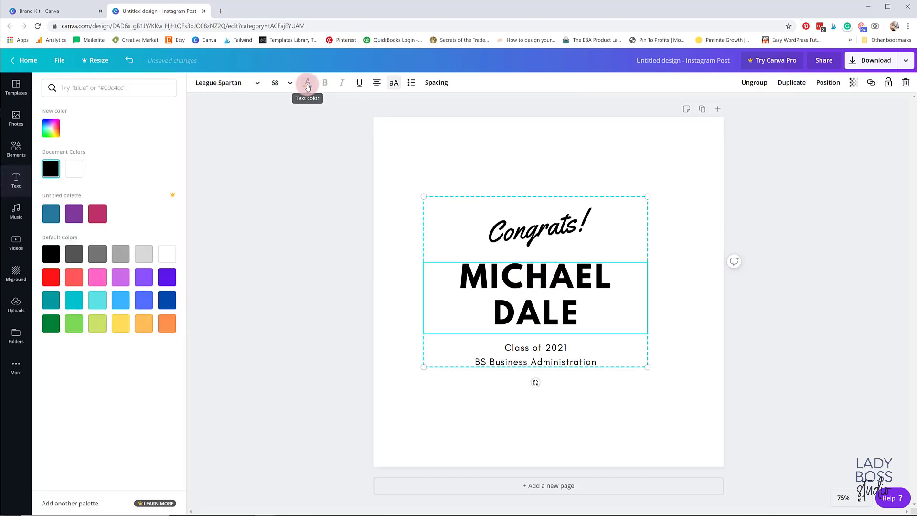
click(94, 218)
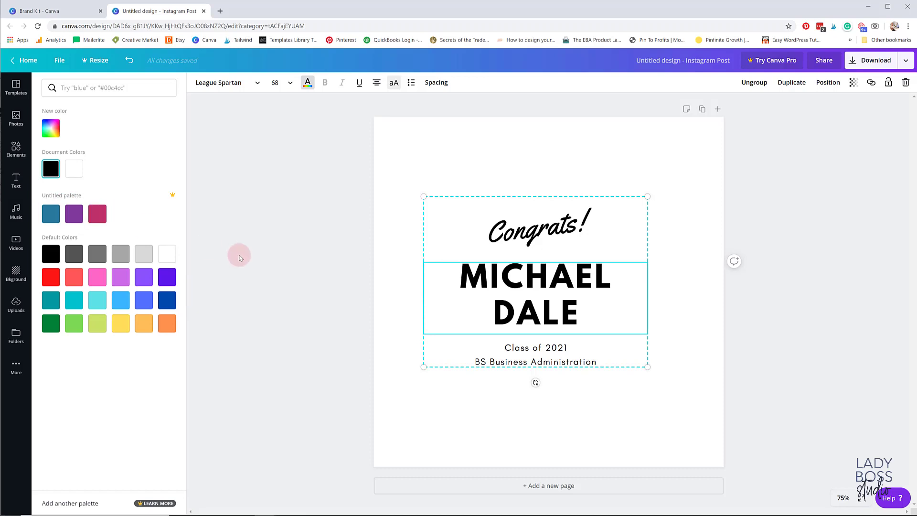
click(82, 13)
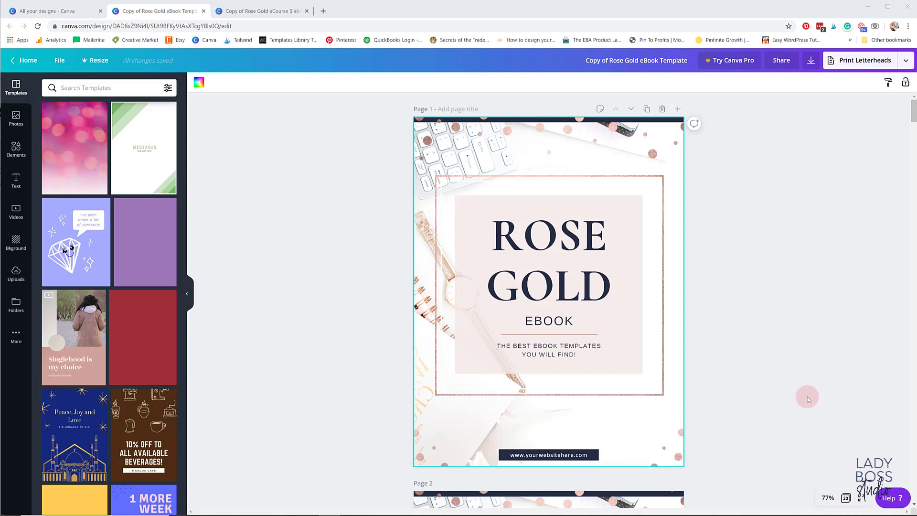
Show all pages of the Rose Gold eBook Template and of the Rose Gold eCourse Slides in grid view.
click(846, 499)
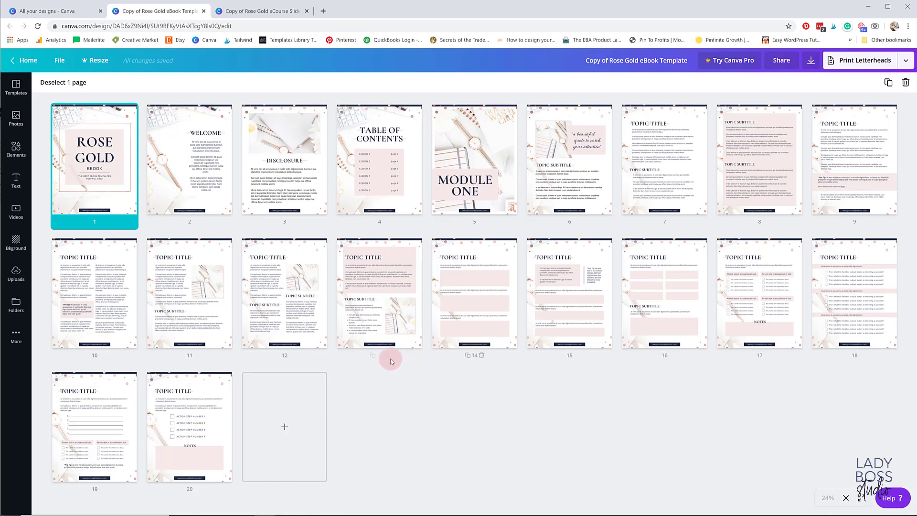
click(263, 10)
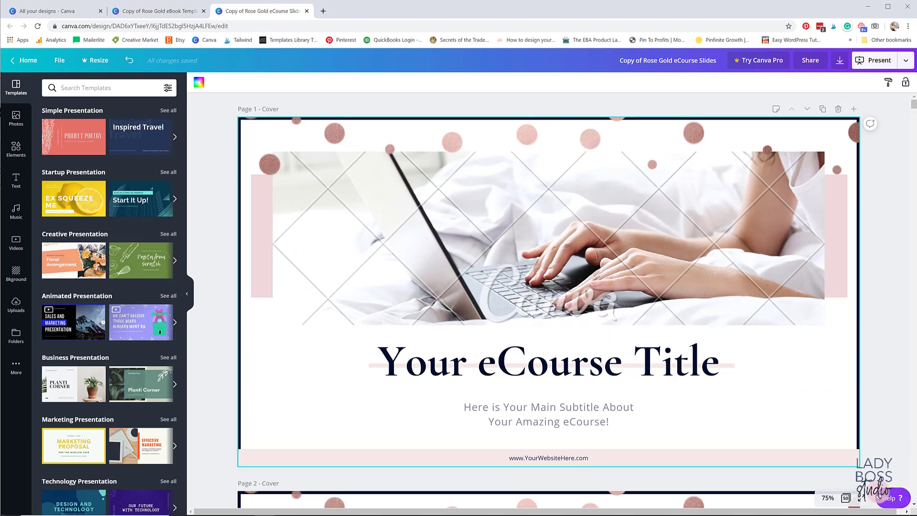
click(845, 499)
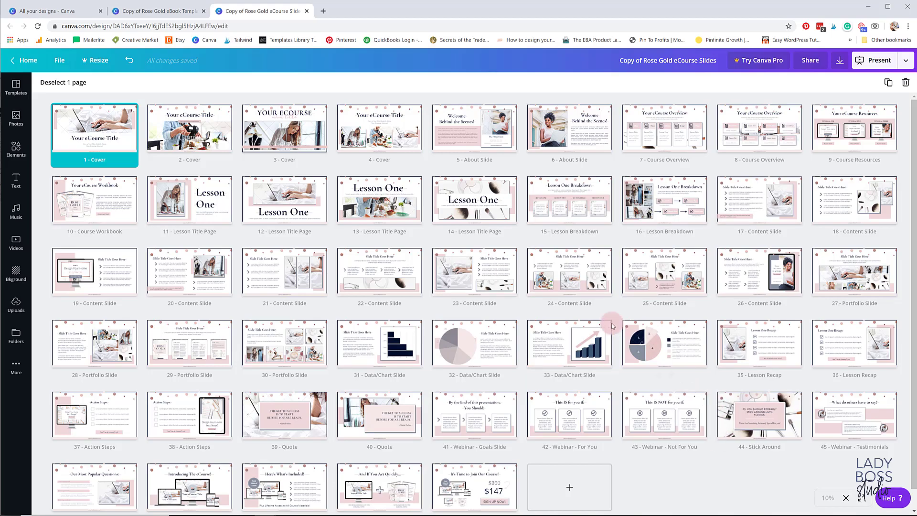
Move content slide 24 to position 12 in the deck, and duplicate it and delete the copy.
drag(578, 280, 248, 206)
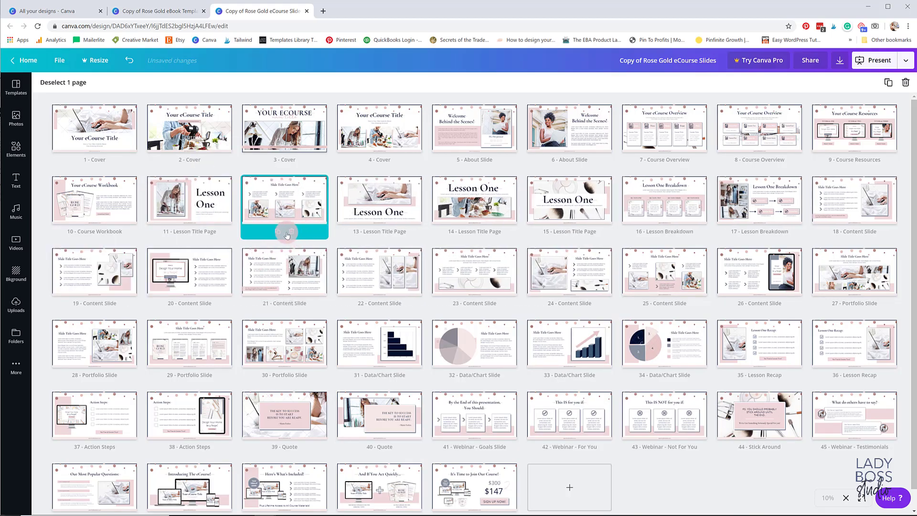
click(278, 232)
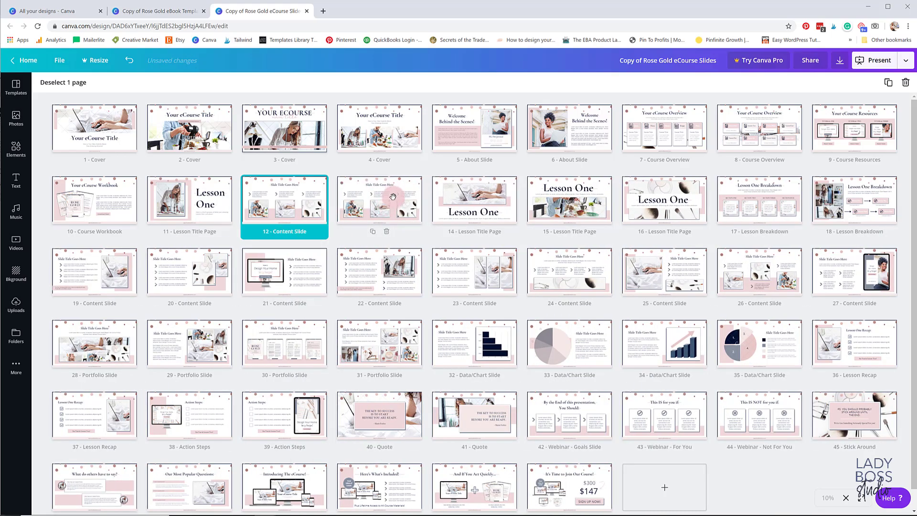
click(387, 233)
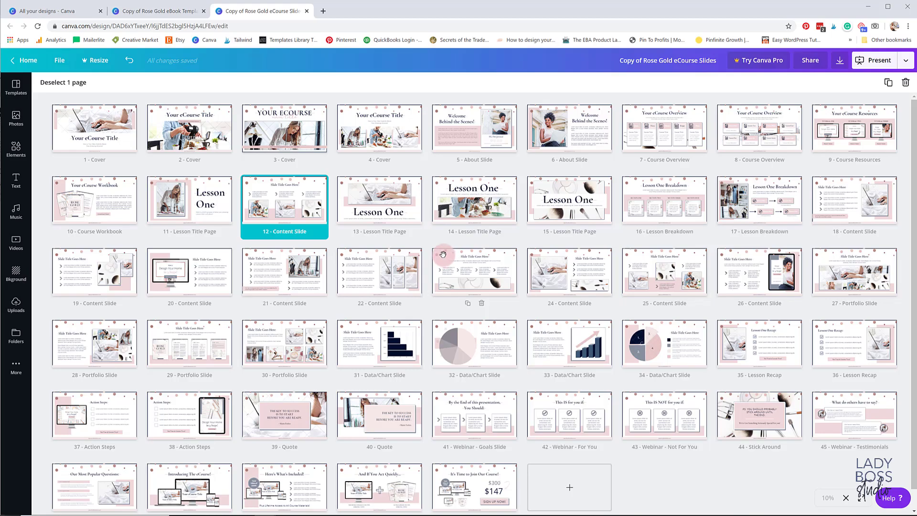
Open content slide 12 at full size and look through the deck's overview and cover slides.
double_click(287, 205)
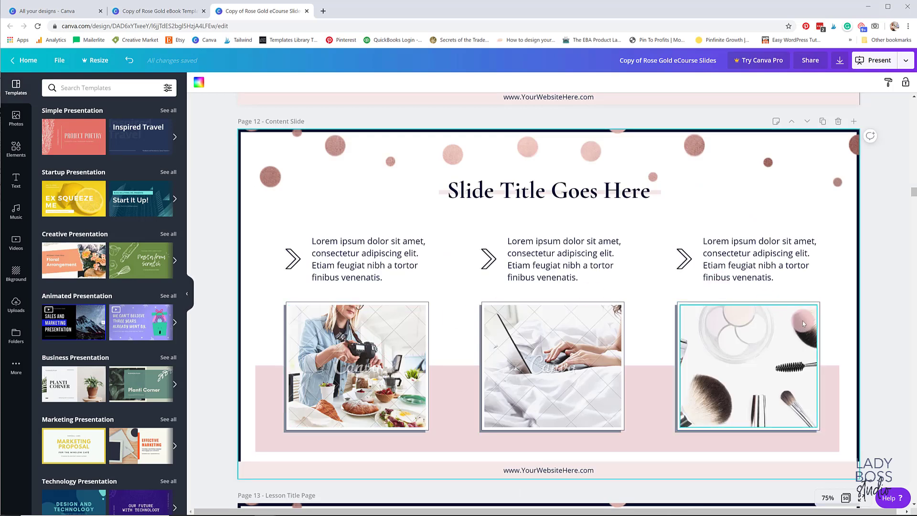
scroll(803, 322, up, 20)
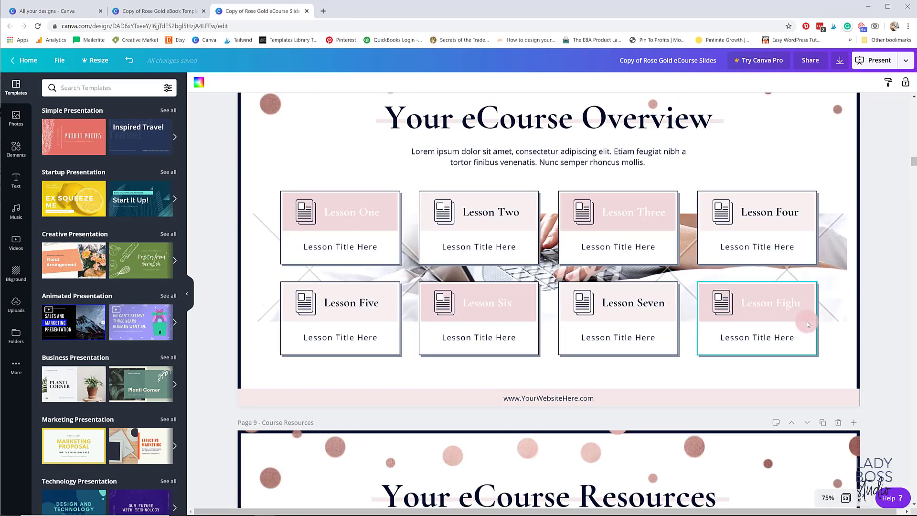
scroll(808, 324, up, 20)
scroll(810, 335, down, 10)
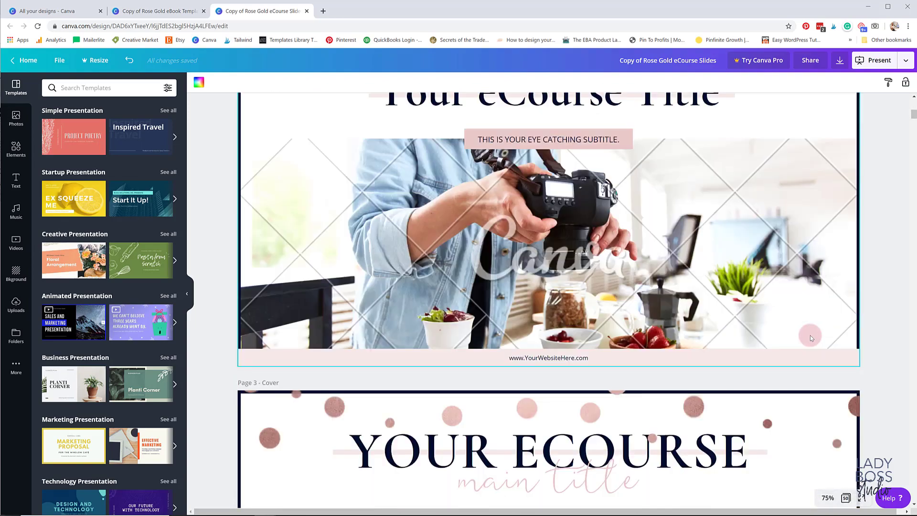
scroll(810, 338, down, 14)
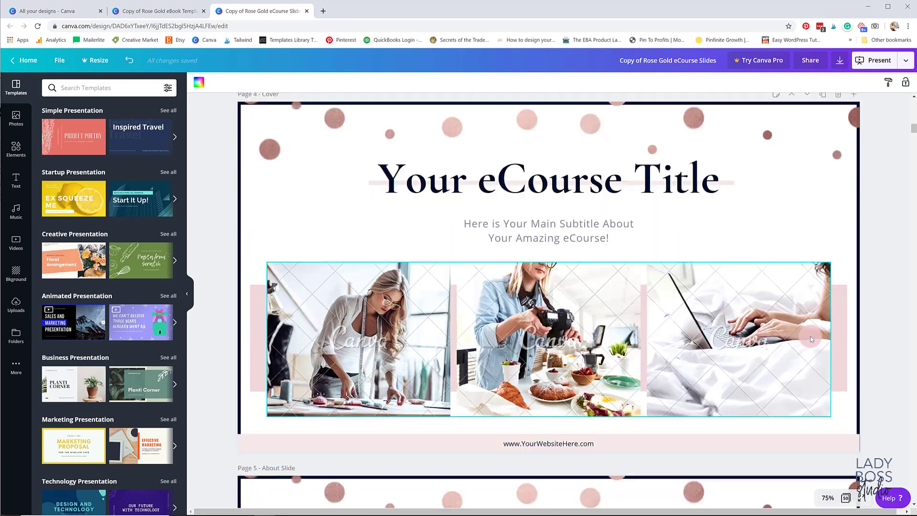
scroll(810, 338, down, 8)
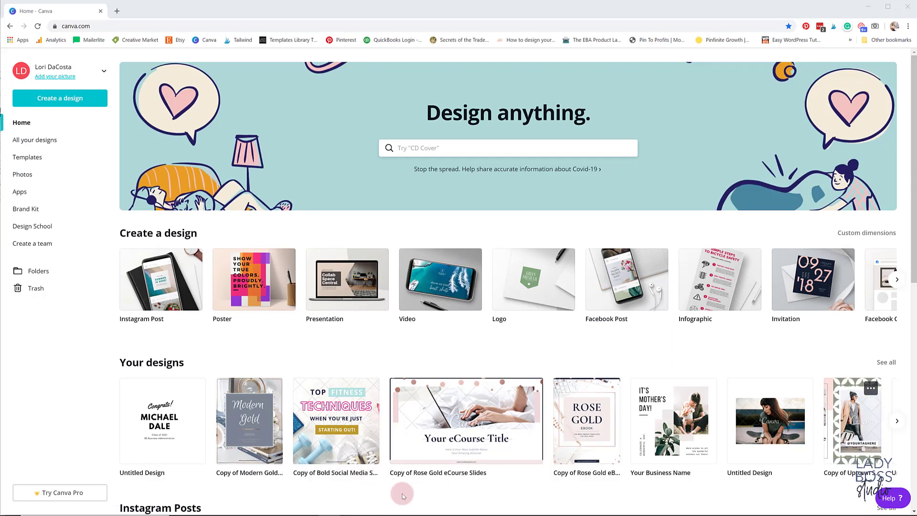
Create a new Instagram Post design and add the free triangle outline found by searching the elements for "triangle".
click(57, 98)
click(44, 175)
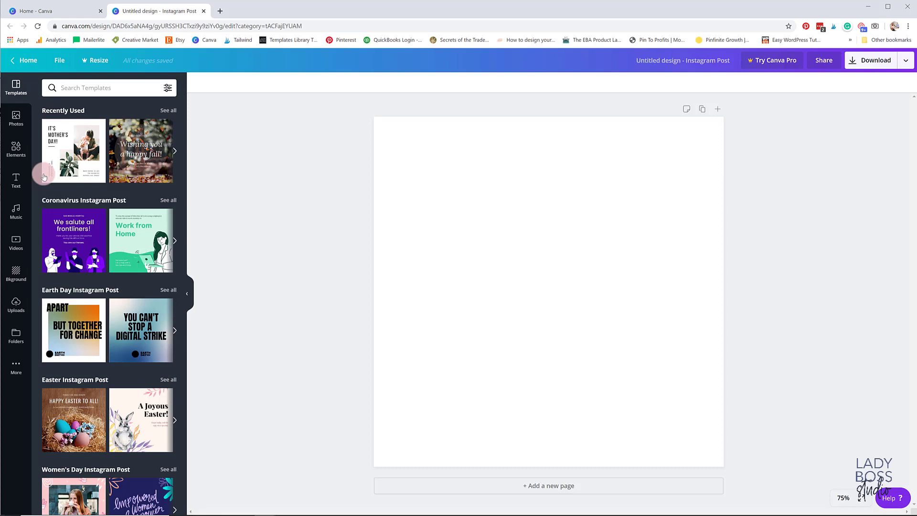
click(16, 149)
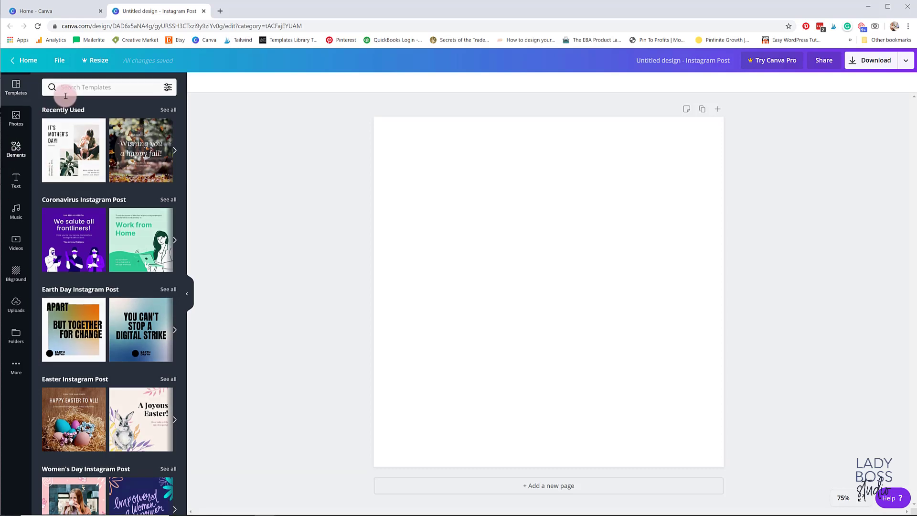
click(81, 90)
text(tr)
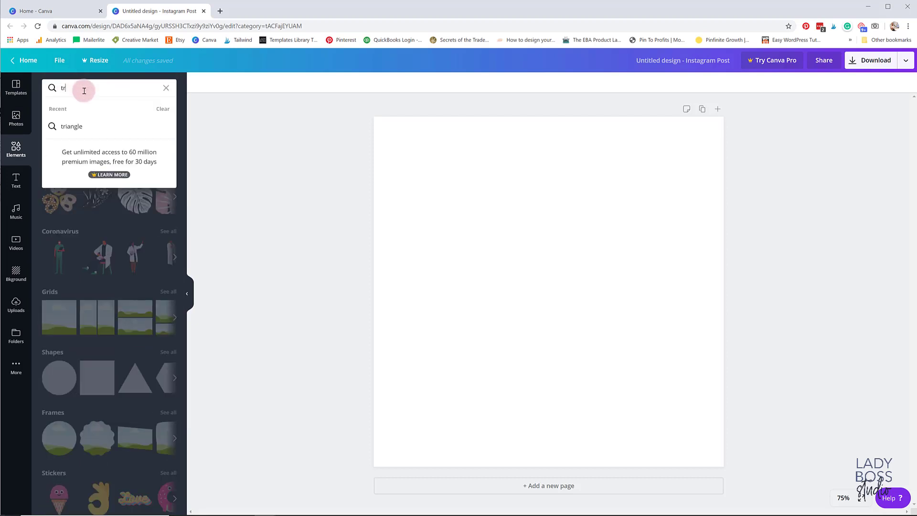
text(aigle)
key(Return)
click(155, 163)
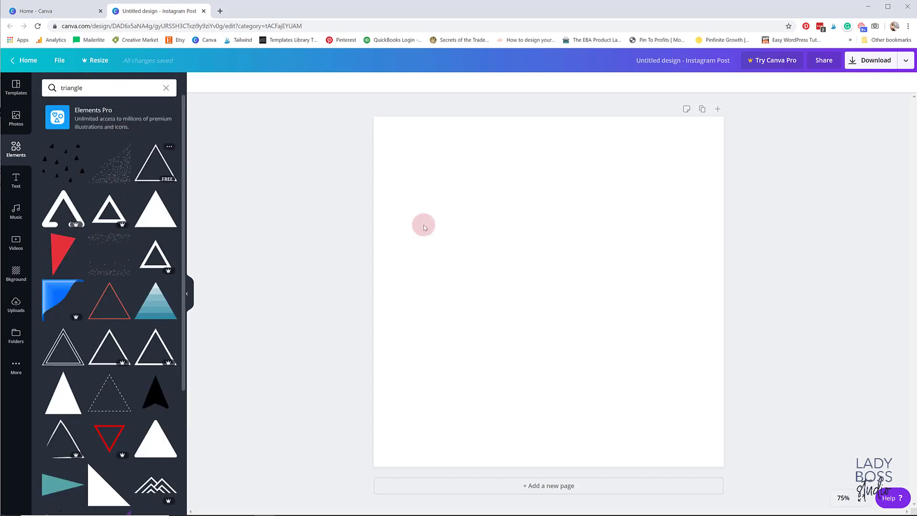
Colour the triangle outline with the blue brand palette colour and enlarge it near the middle of the page.
click(199, 83)
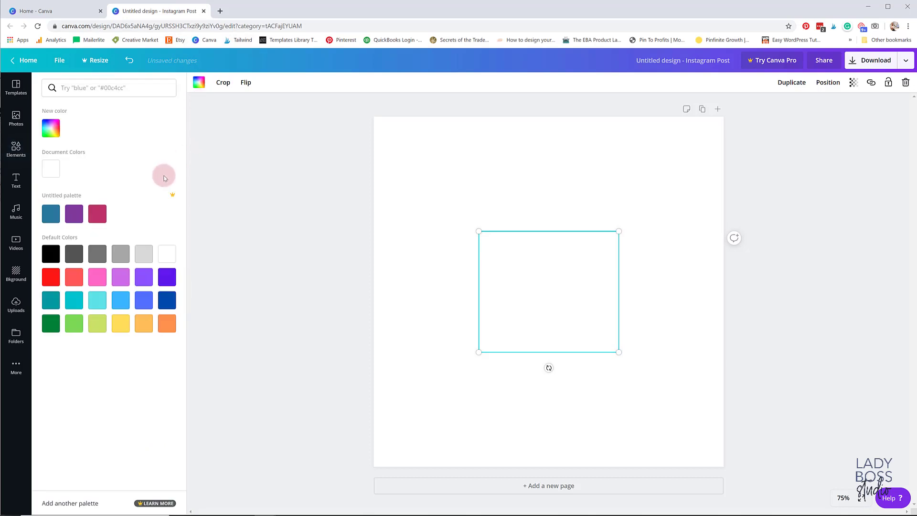
click(61, 218)
drag(478, 231, 439, 191)
mouse_move(617, 349)
mouse_down()
mouse_move(627, 359)
mouse_move(621, 336)
mouse_up()
Add a heading below the triangle, shrink it to font size 36.4, and widen its text box to the full page width.
click(16, 149)
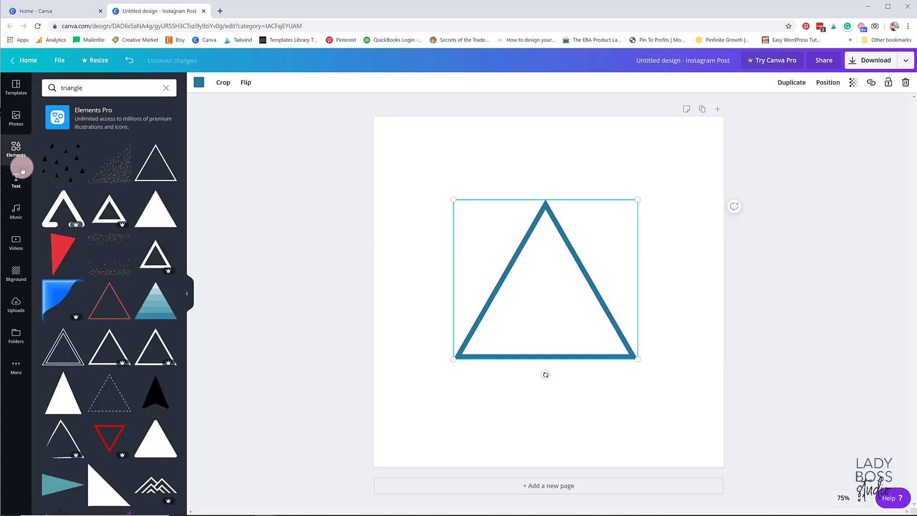
click(16, 181)
click(120, 132)
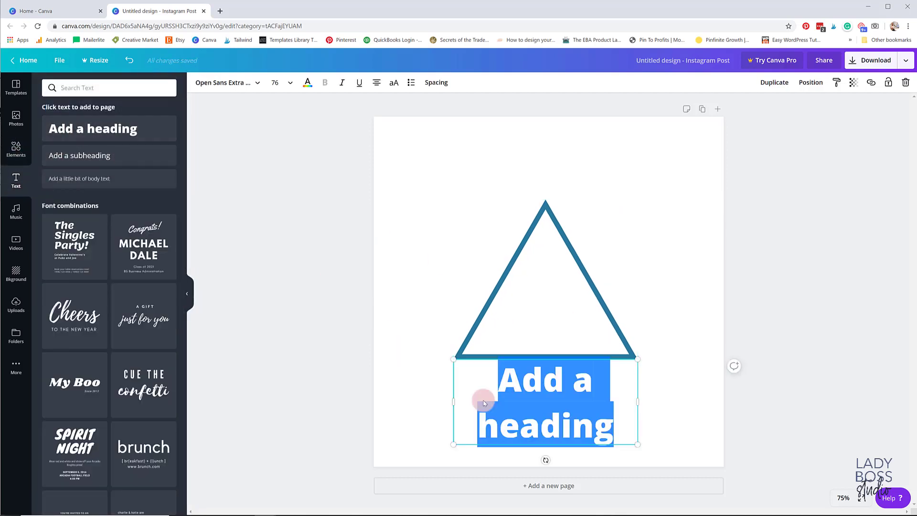
drag(636, 445, 723, 381)
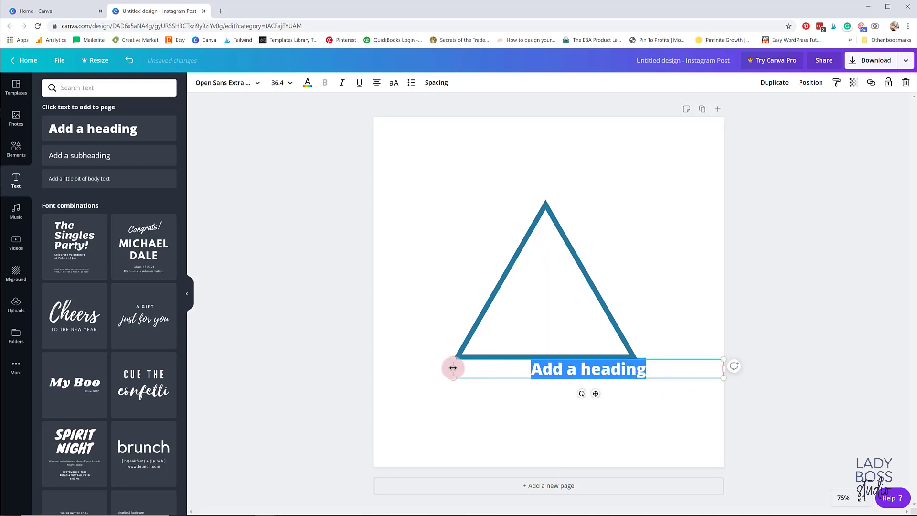
drag(453, 368, 376, 367)
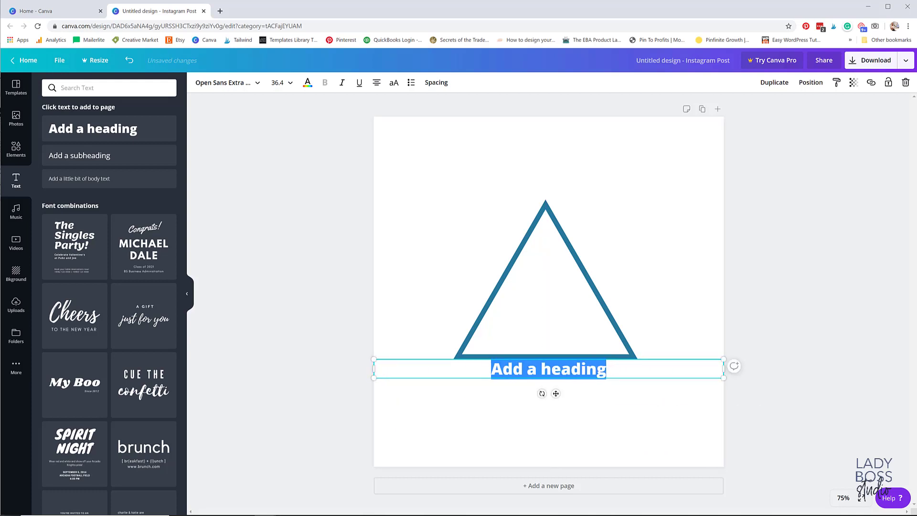
Replace the heading text with "Your Business Name" and colour it with the raspberry pink brand palette colour.
text(Your busin)
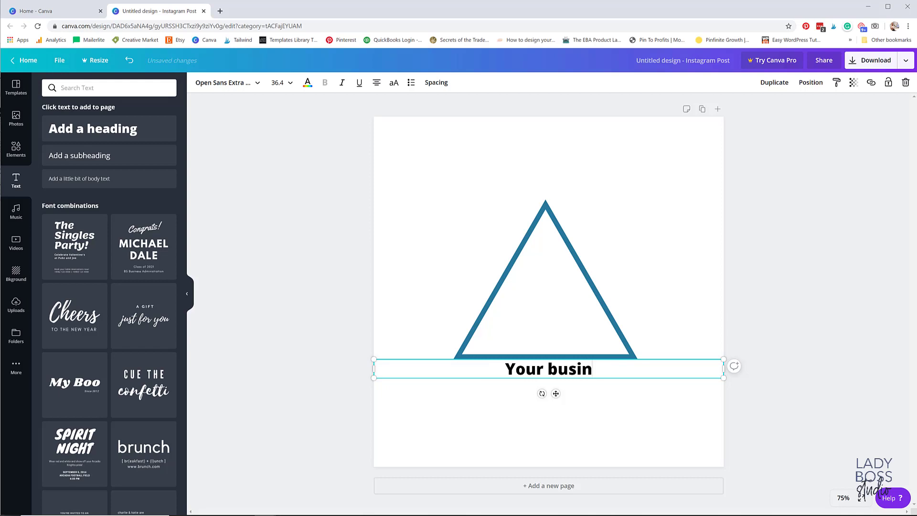
text(ess name)
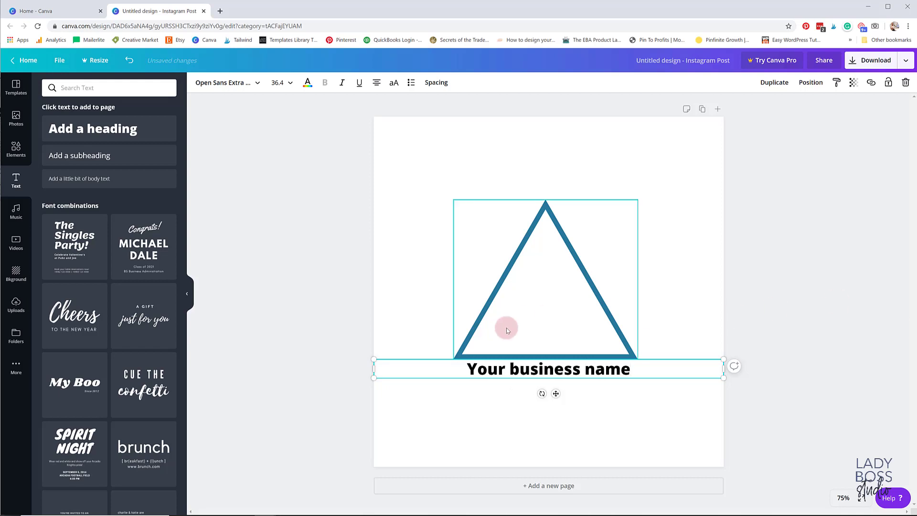
click(616, 379)
click(616, 377)
click(308, 84)
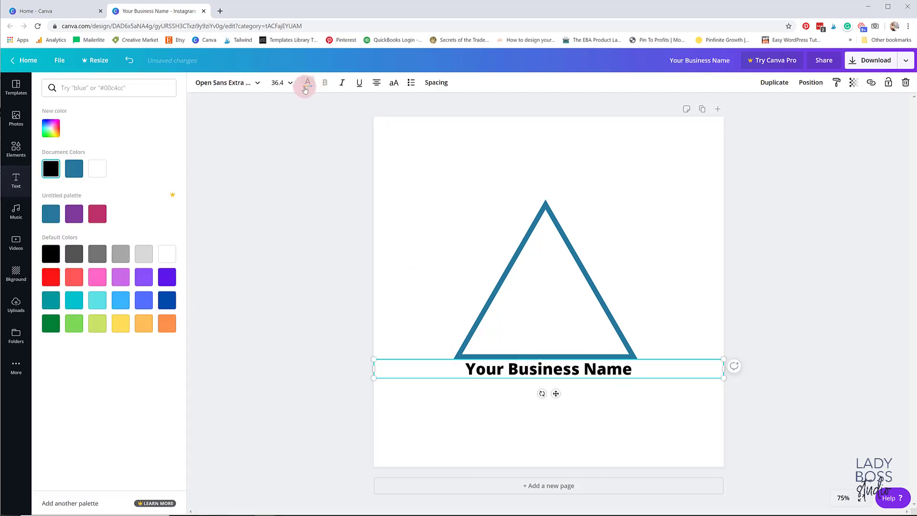
click(95, 215)
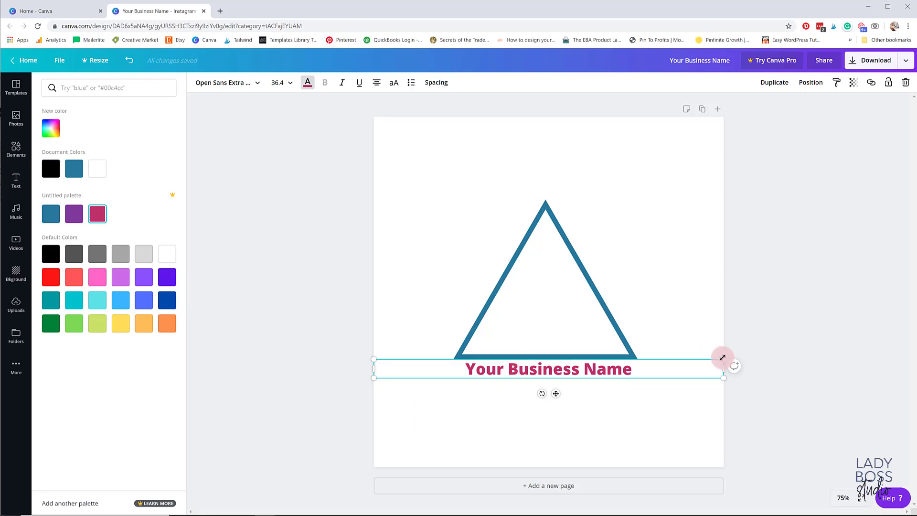
Enlarge the business name to font size 50.8 and move it up across the middle of the triangle.
mouse_move(721, 356)
mouse_down()
mouse_move(841, 288)
mouse_move(880, 352)
mouse_move(723, 370)
mouse_up()
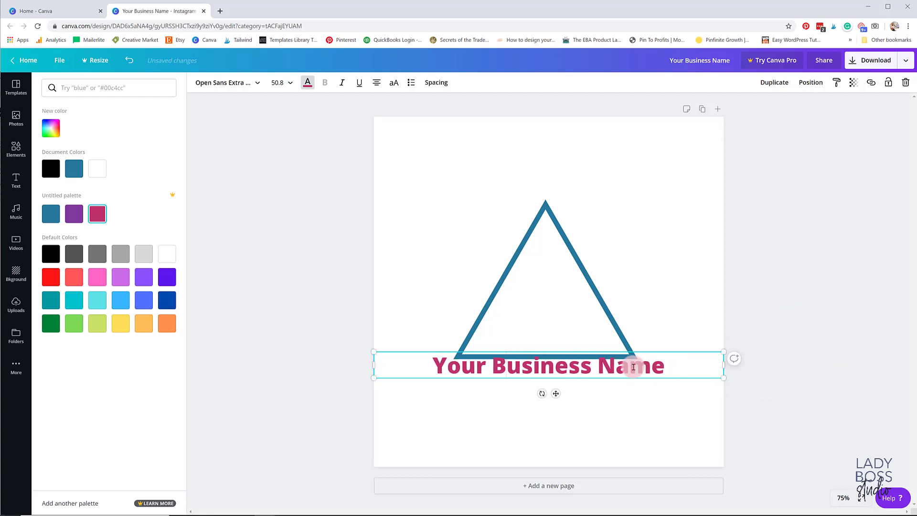
drag(554, 394, 554, 332)
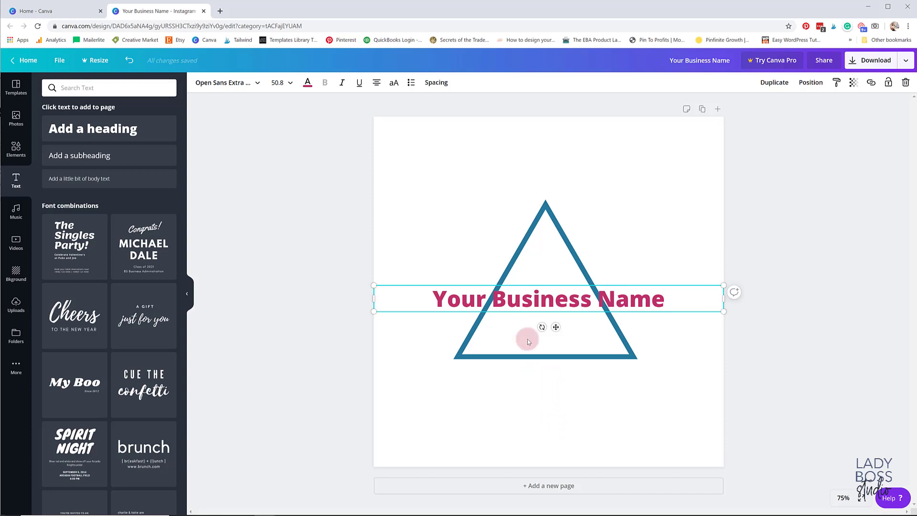
Crop the triangle from its bottom edge so that only the peak above the business name remains.
double_click(527, 244)
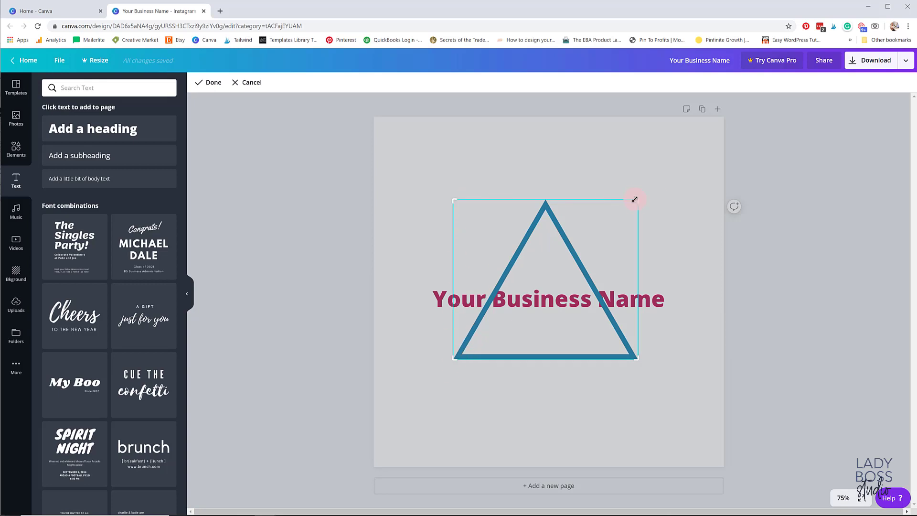
drag(638, 360, 646, 268)
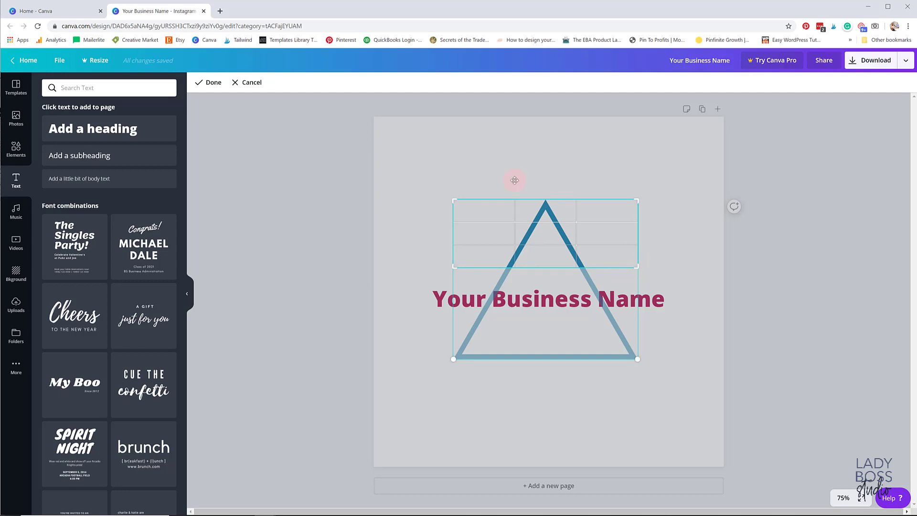
click(213, 85)
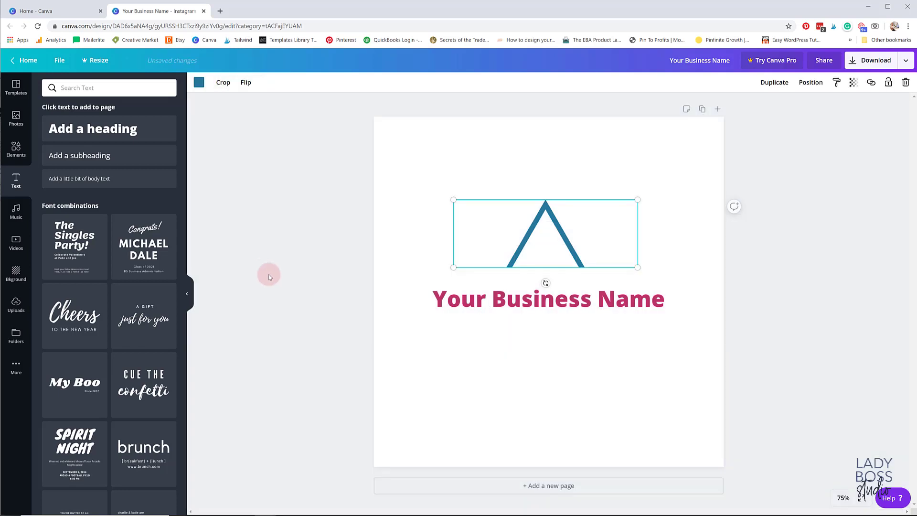
click(533, 393)
Duplicate the cropped triangle peak and move the copy straight down over the business name.
click(568, 240)
click(775, 82)
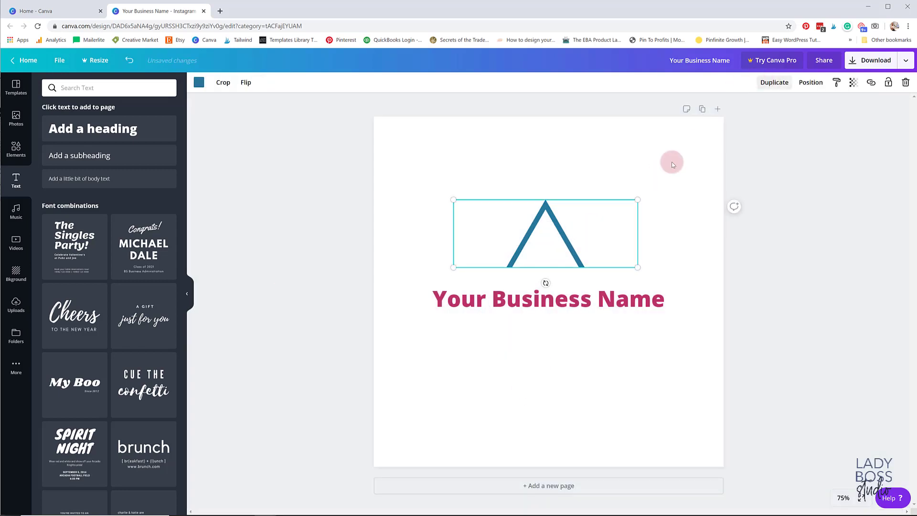
drag(578, 259, 569, 327)
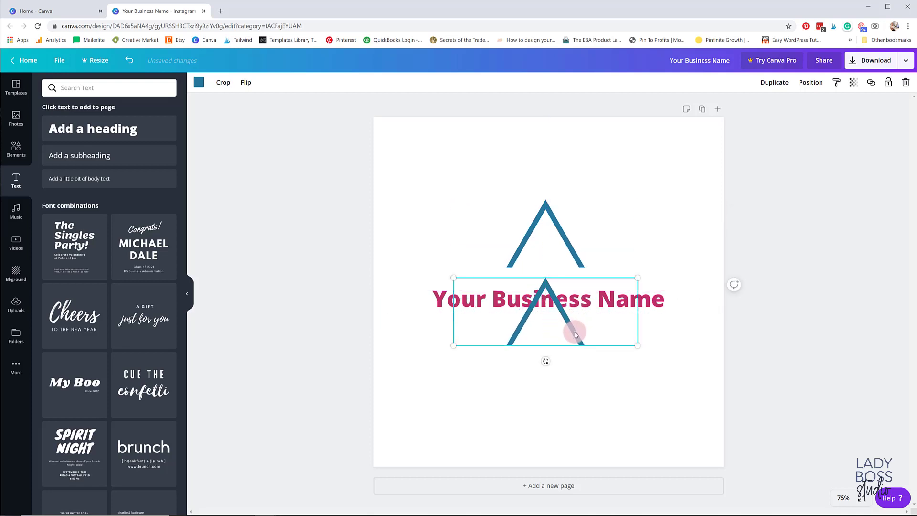
Recrop the duplicated peak so that it shows only the triangle's base with the lower ends of its sides.
double_click(568, 327)
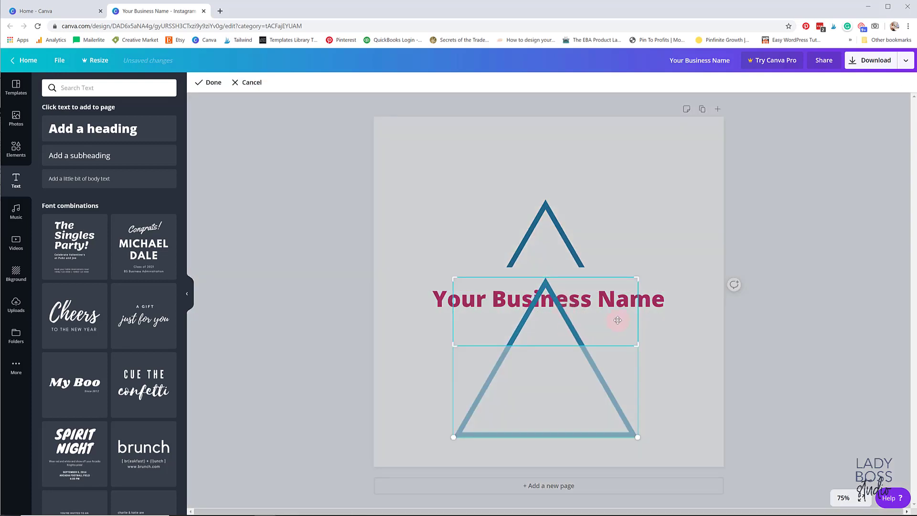
drag(634, 344, 641, 437)
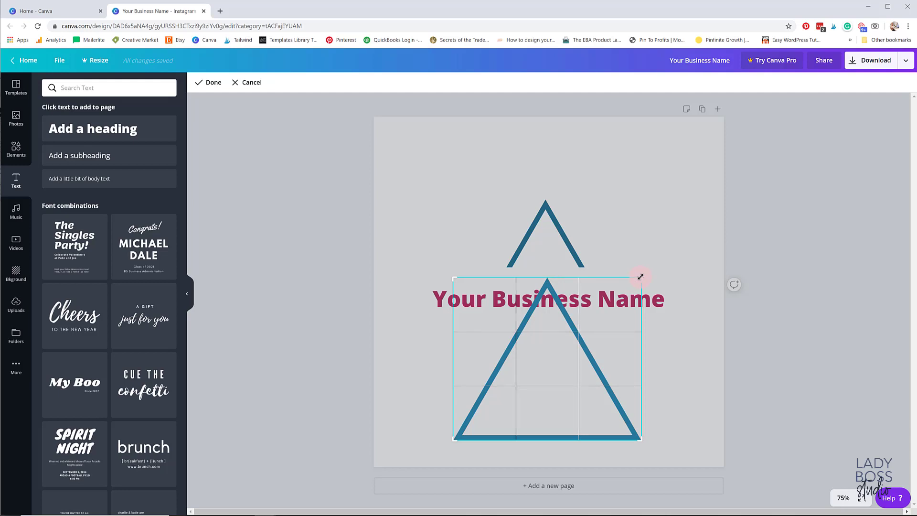
drag(640, 276, 642, 390)
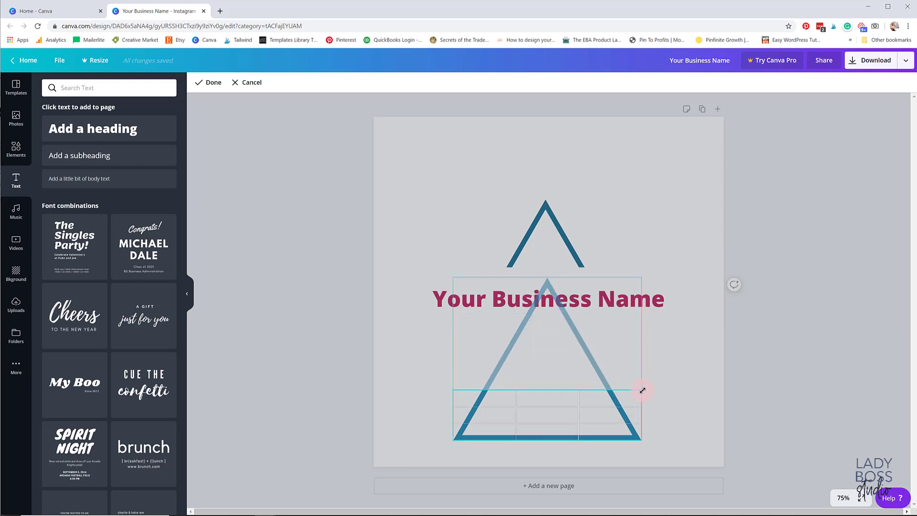
click(667, 403)
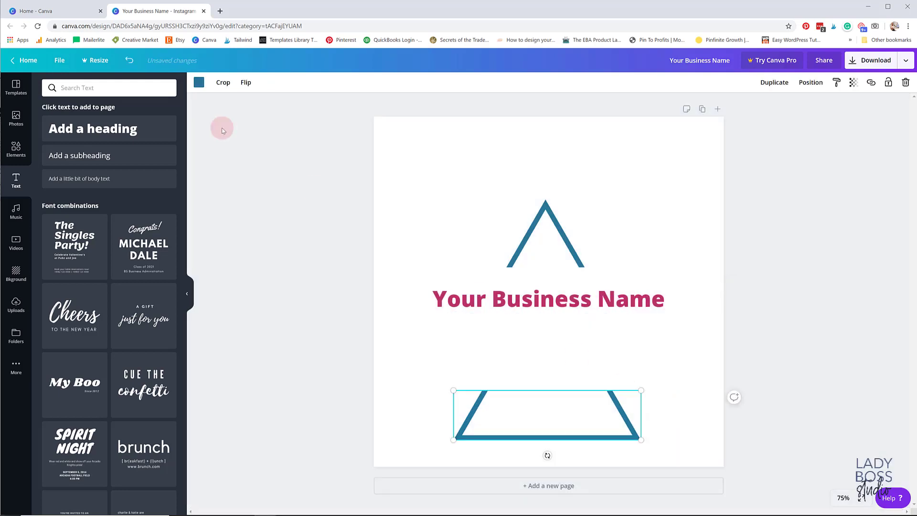
Move the triangle base up beneath the business name and nudge the peak down closer above it.
click(386, 340)
drag(478, 406, 475, 339)
click(550, 243)
drag(551, 248, 550, 248)
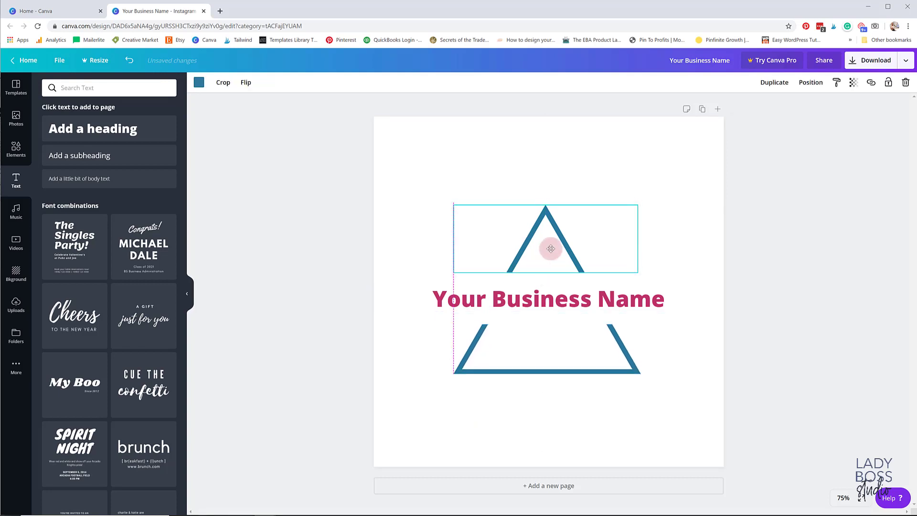
click(691, 350)
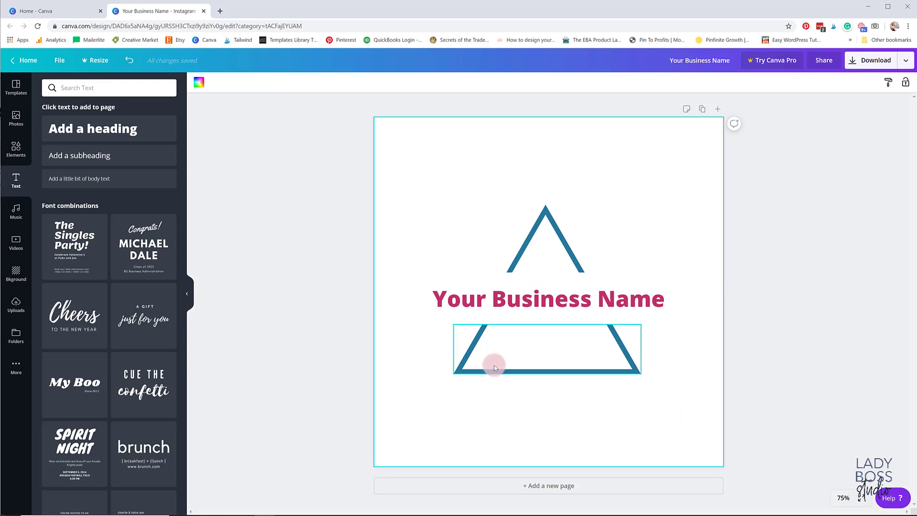
click(7, 156)
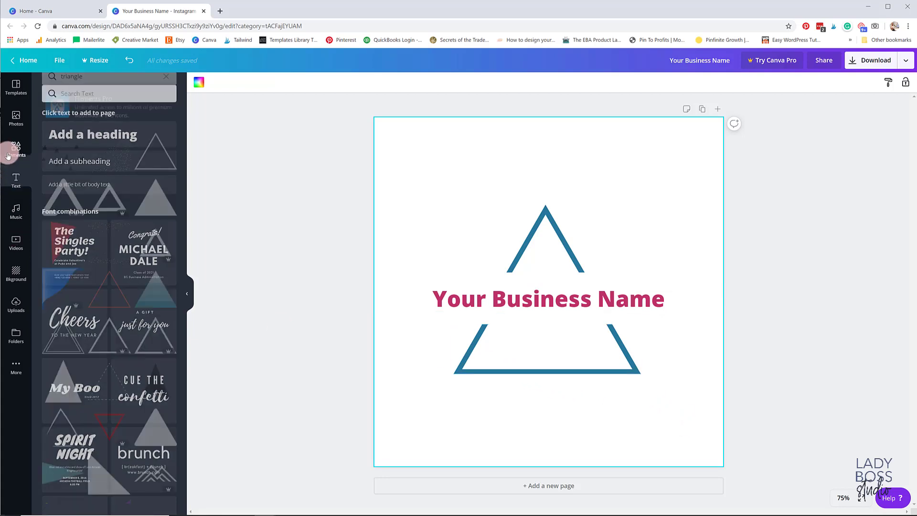
click(167, 89)
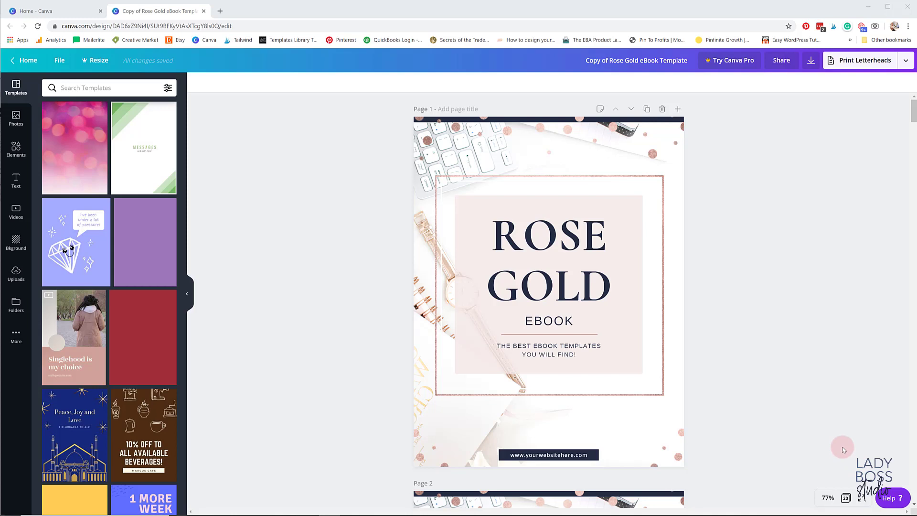
click(560, 457)
drag(574, 456, 526, 456)
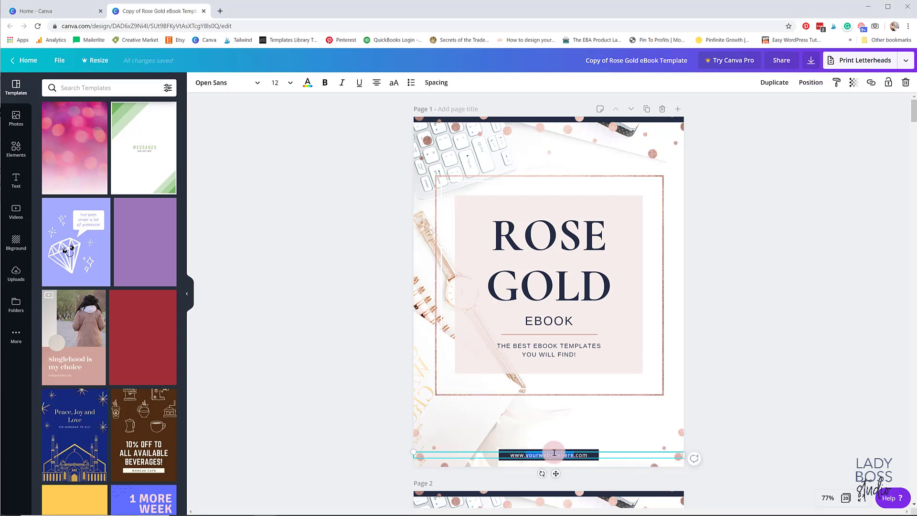
click(499, 457)
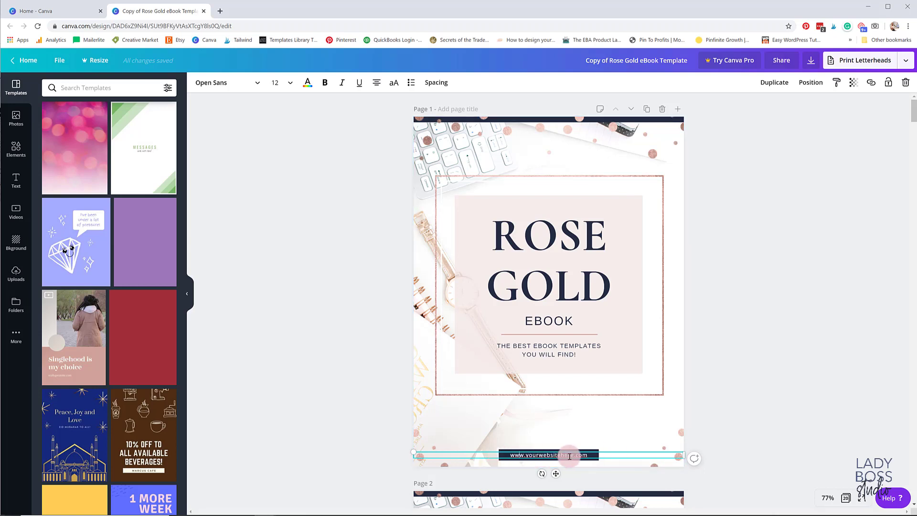
click(870, 84)
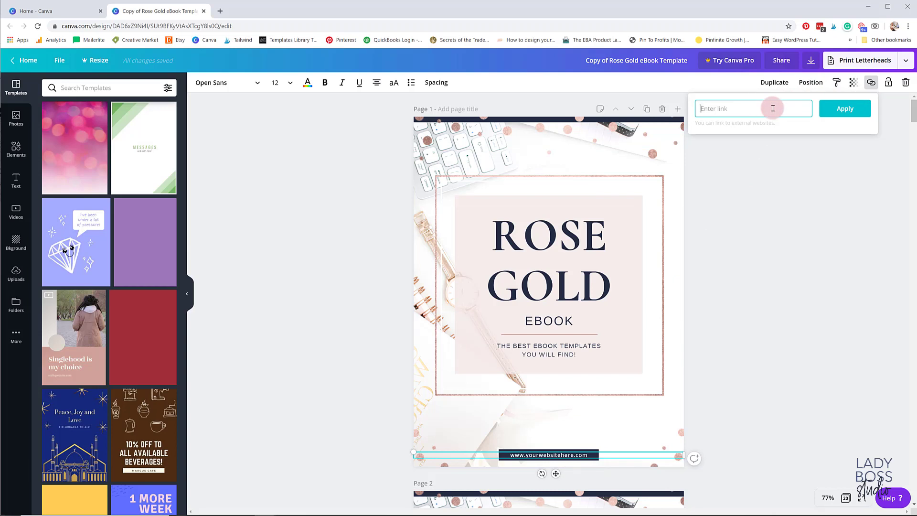
text(www.ladybossstudio.com)
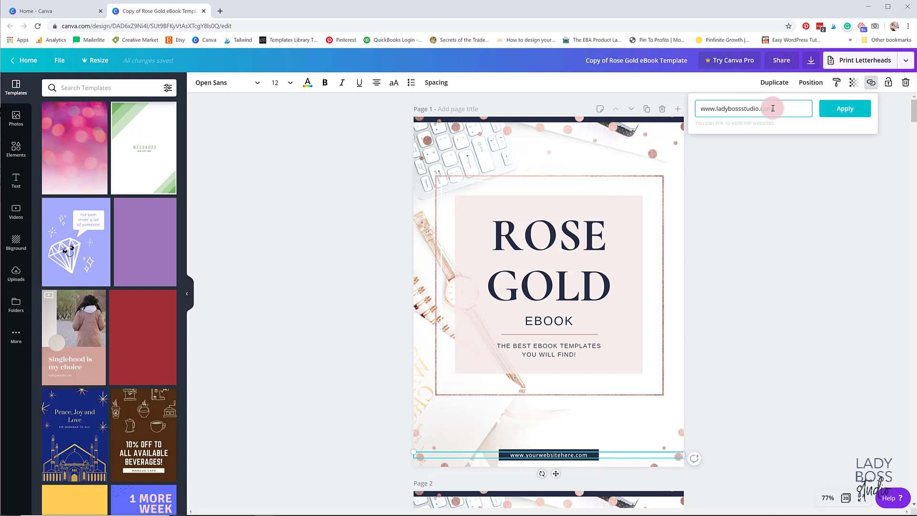
click(845, 109)
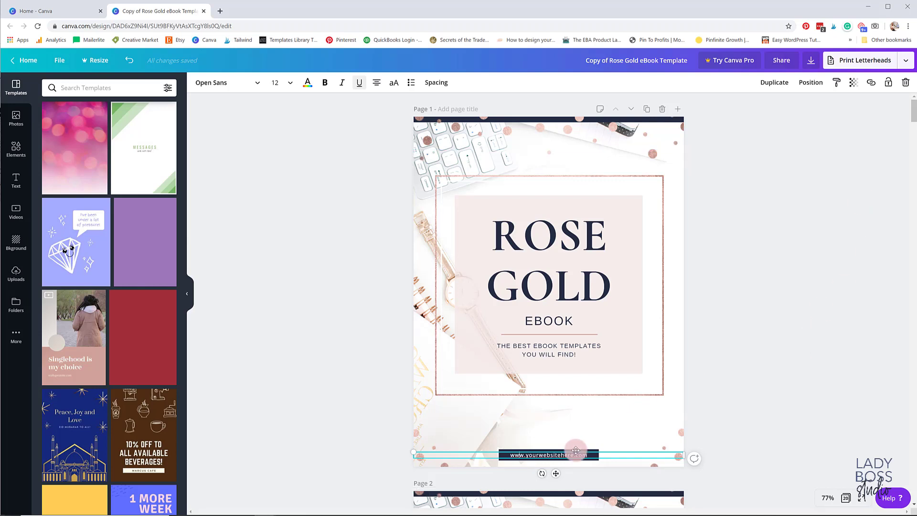
Open the link entry for the words "Id est laborum" in page 2's Welcome text and close it without a link.
scroll(576, 450, down, 5)
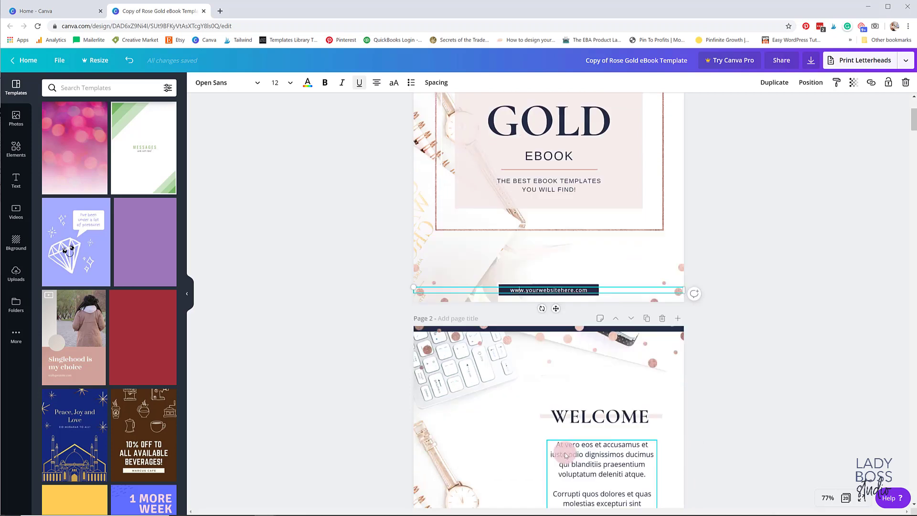
scroll(566, 455, down, 2)
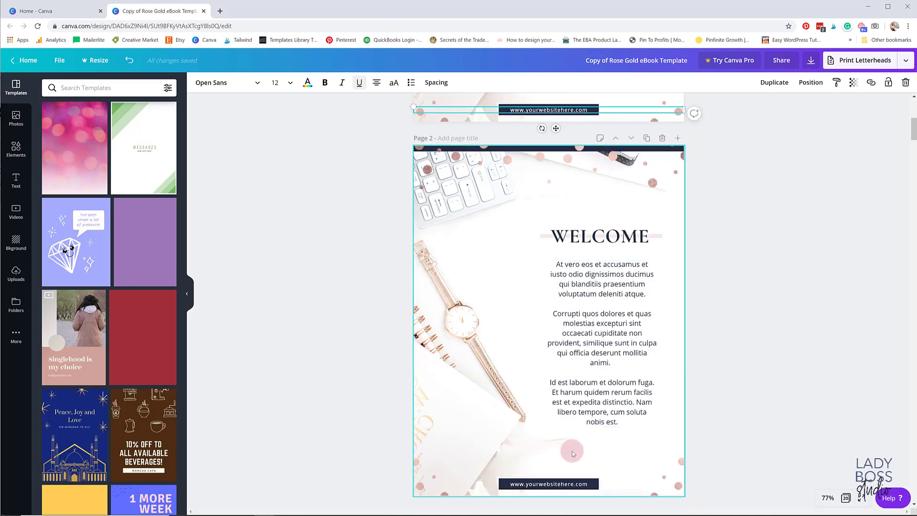
click(592, 405)
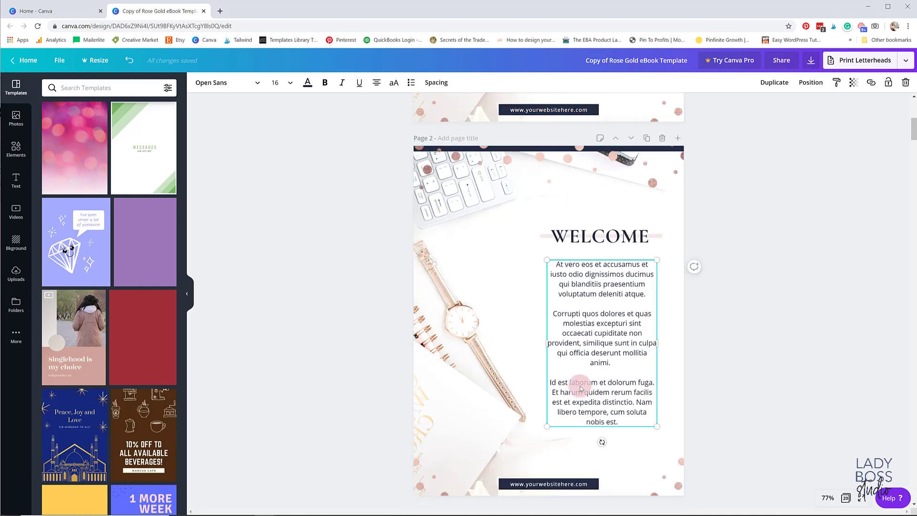
click(556, 385)
drag(556, 385, 593, 383)
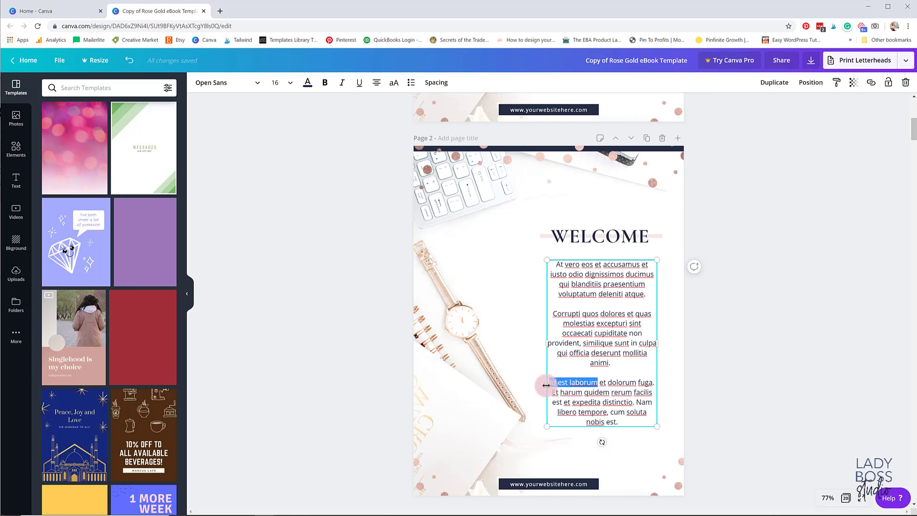
click(871, 83)
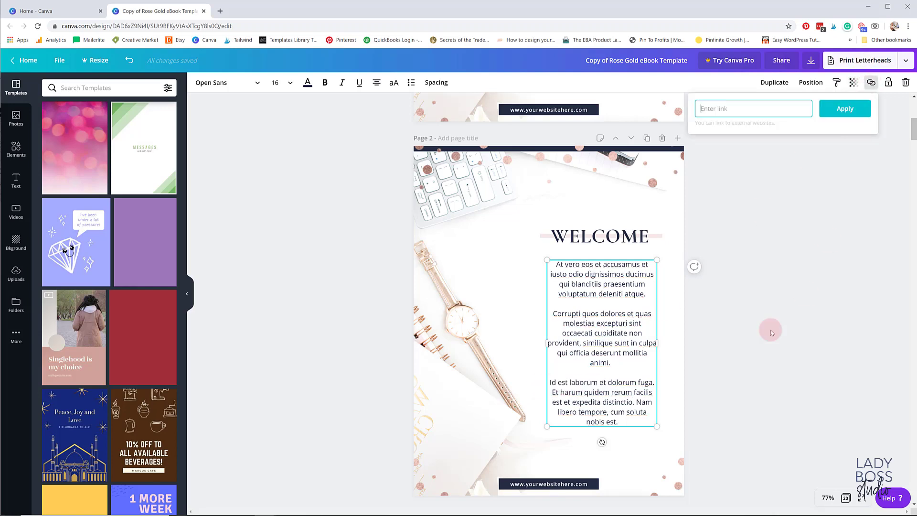
click(742, 416)
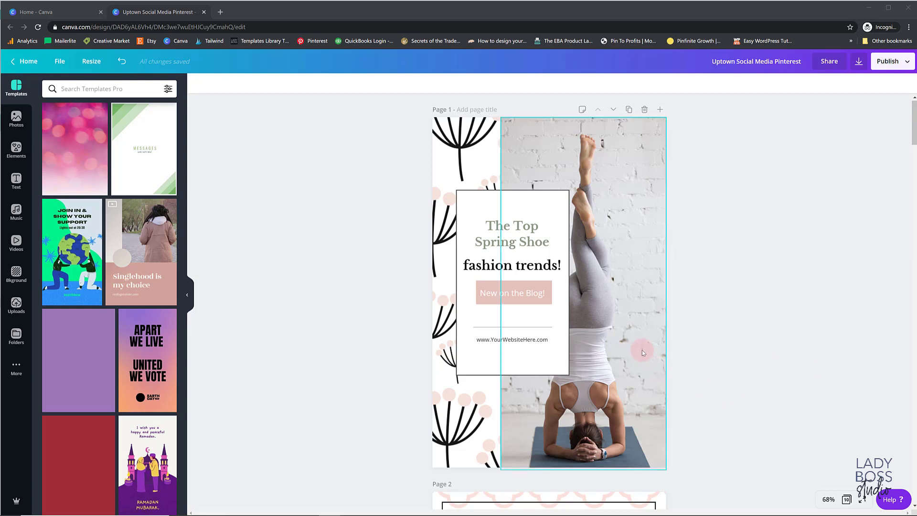
Publish the Uptown Social Media Pinterest design as a team template in the LB Brand Templates folder and dismiss the confirmation.
click(907, 65)
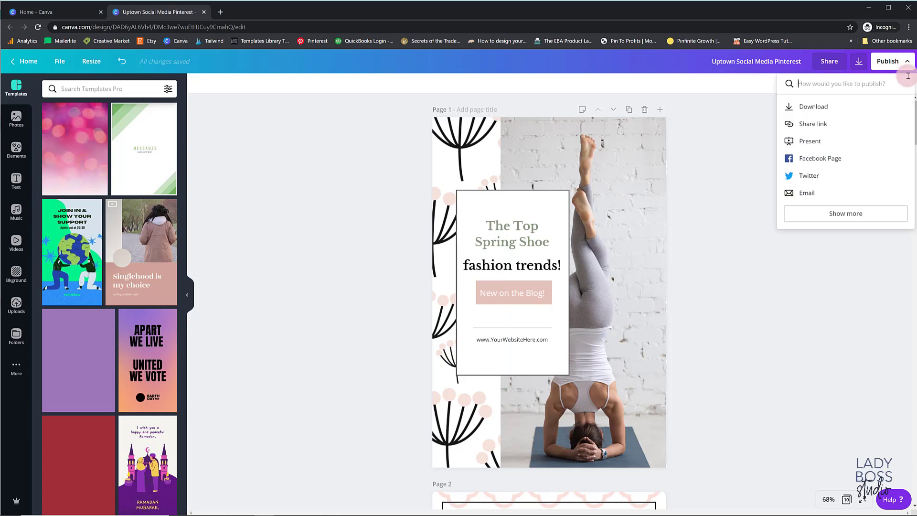
click(853, 211)
scroll(850, 205, down, 10)
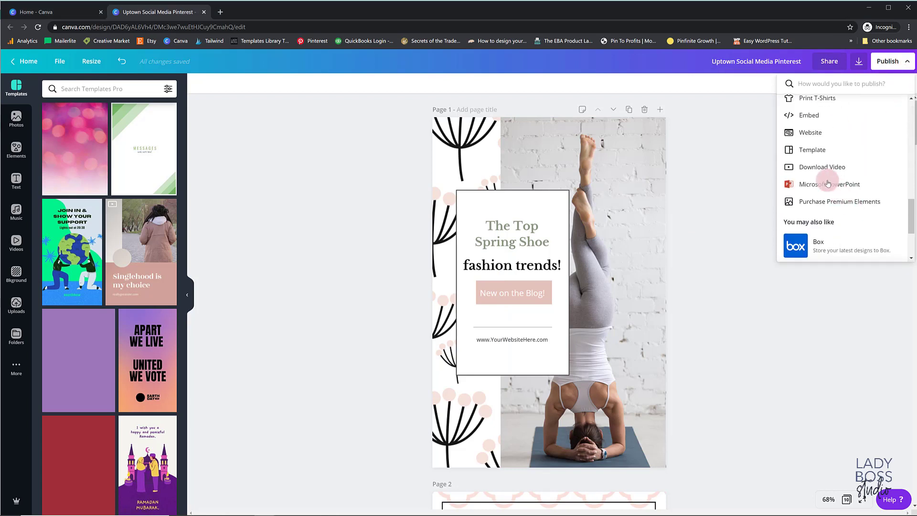
click(818, 149)
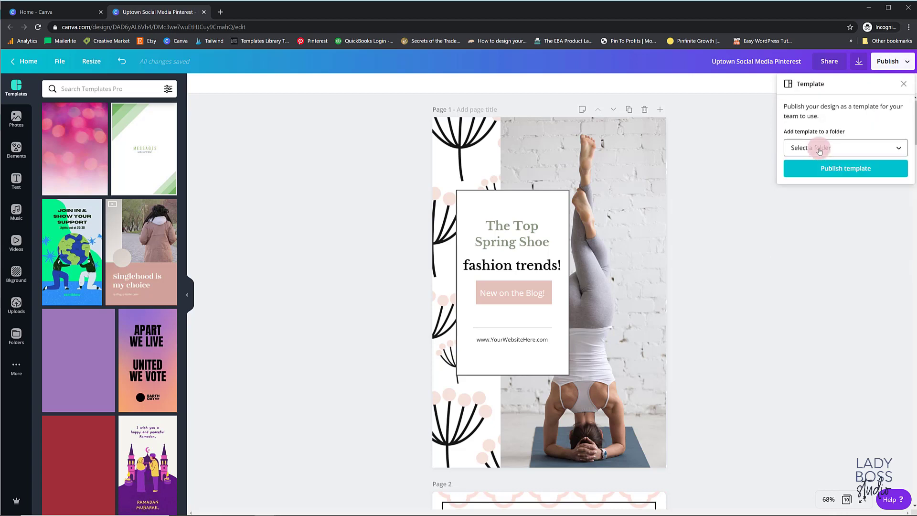
click(819, 150)
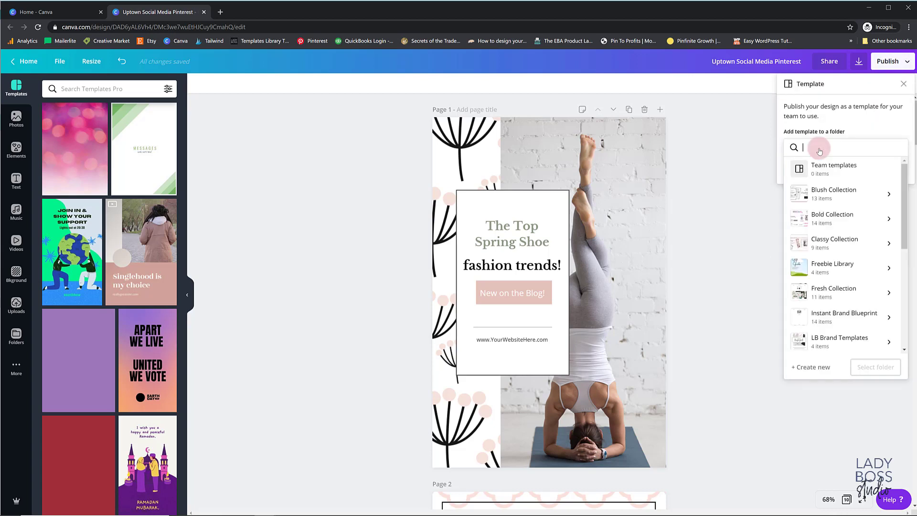
click(820, 145)
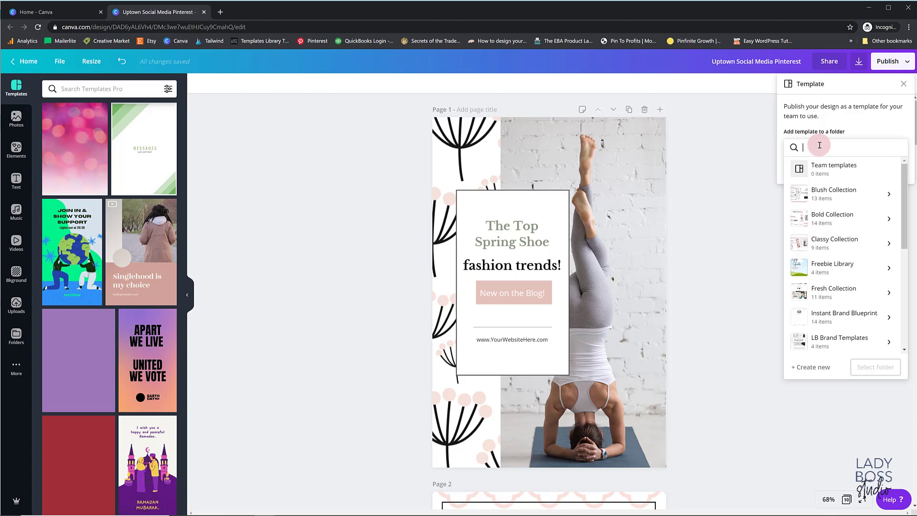
click(828, 338)
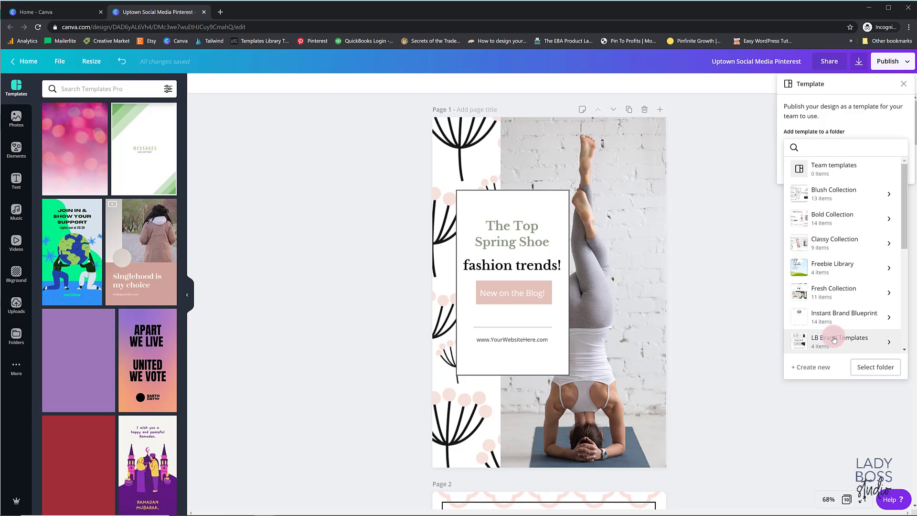
click(874, 366)
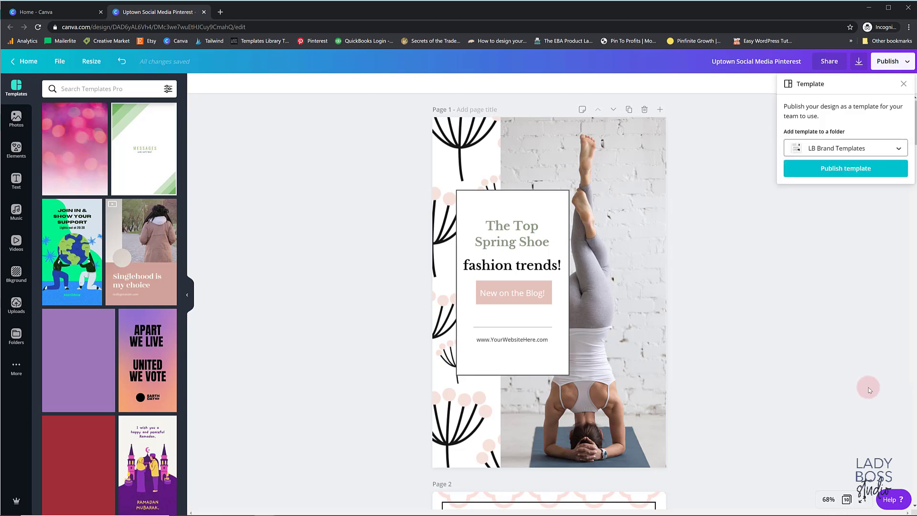
click(837, 171)
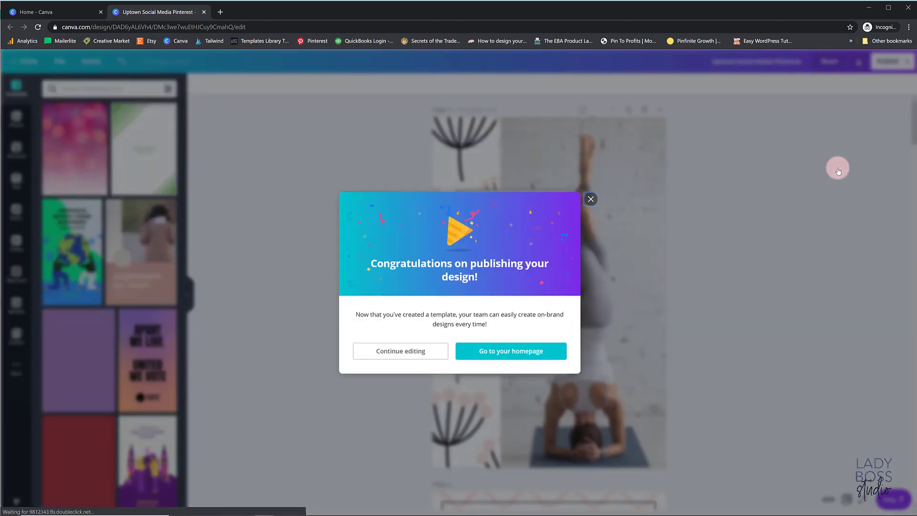
click(590, 199)
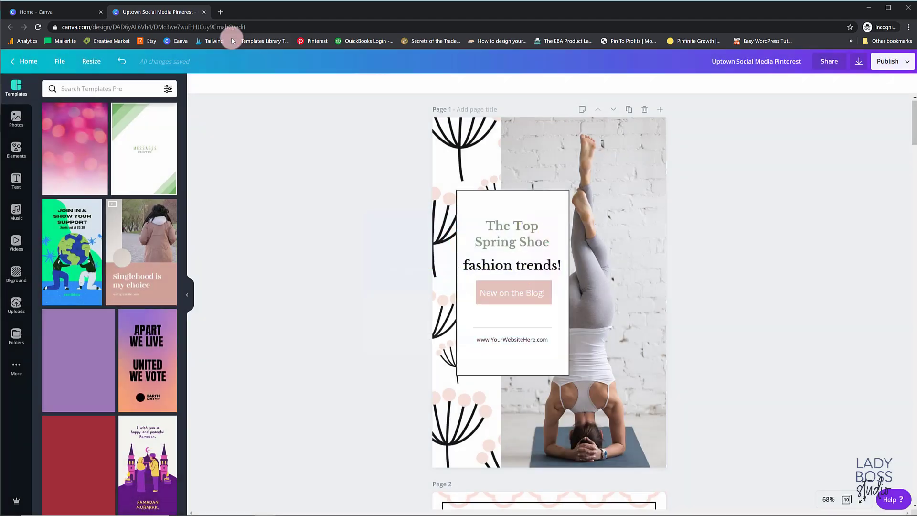
Close the published design, refresh the home page and open the LB Brand Templates folder.
click(204, 12)
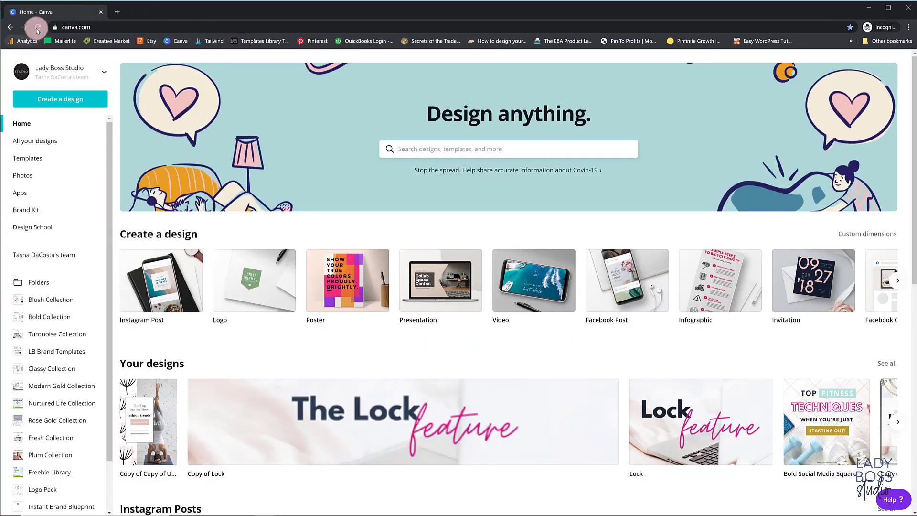
click(37, 27)
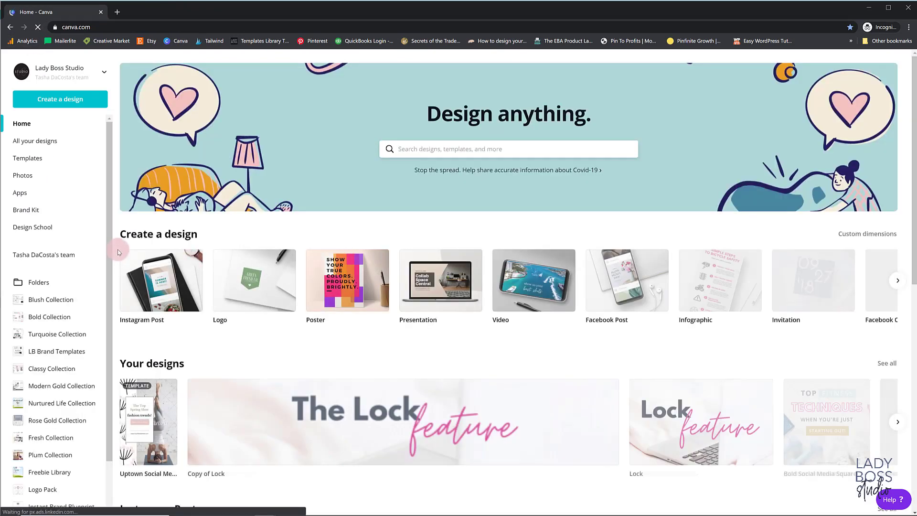
click(70, 351)
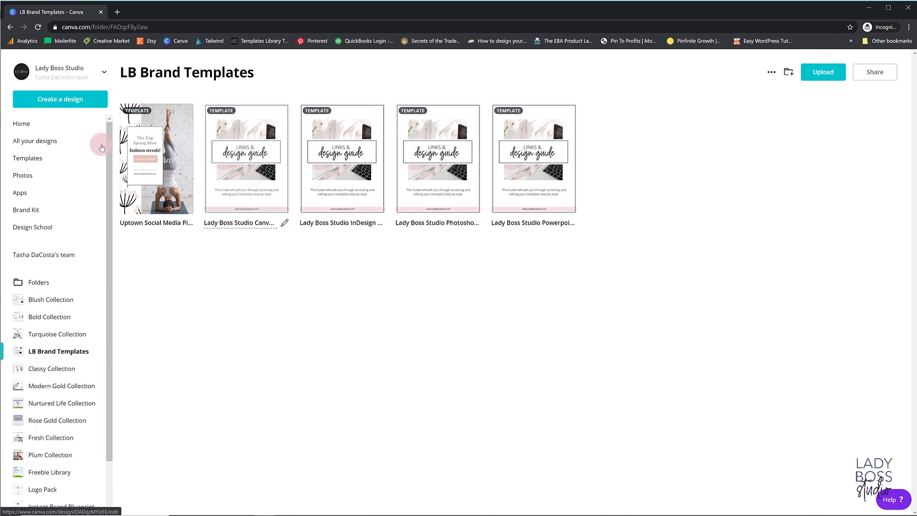
Create a new design from the Uptown Social Media Pinterest template, leaving the original untouched.
mouse_move(147, 154)
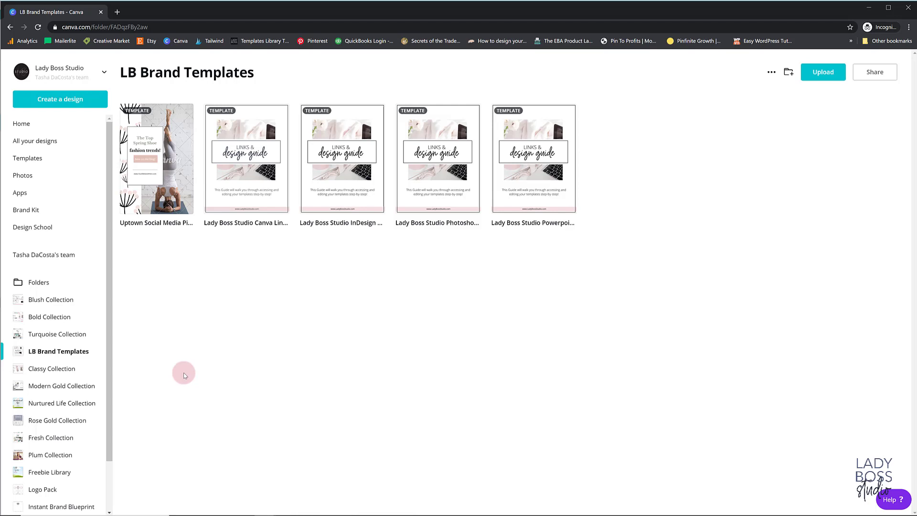
click(143, 184)
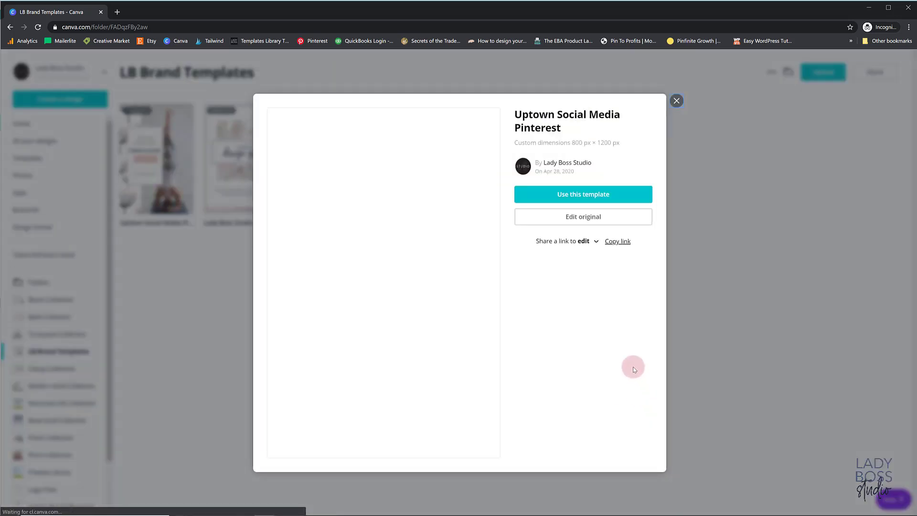
click(586, 219)
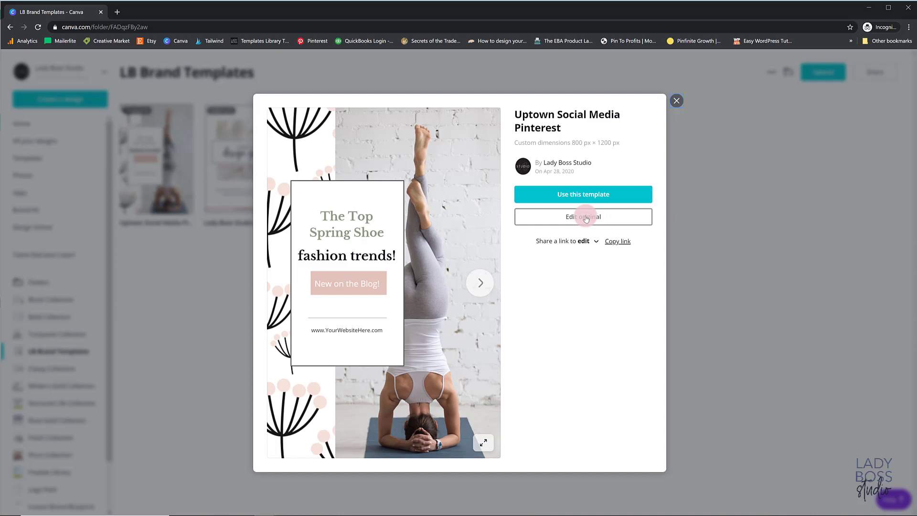
click(579, 197)
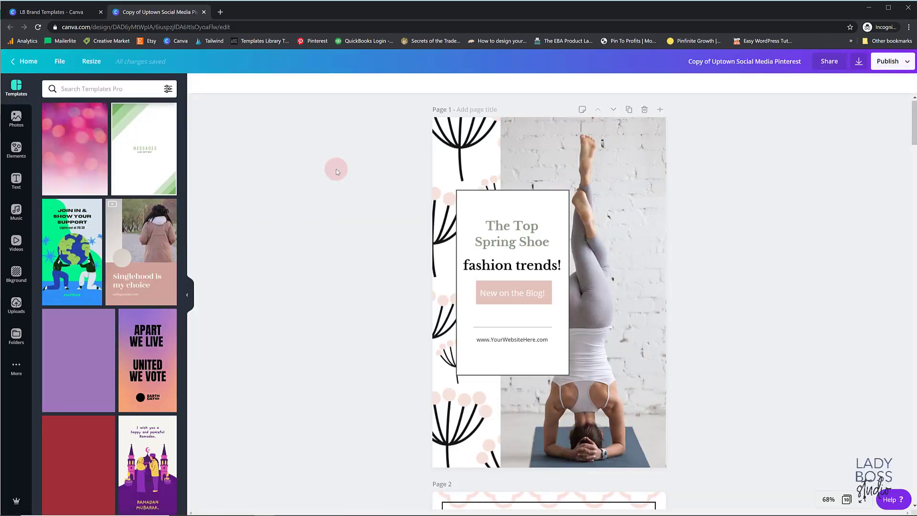
Reopen the Uptown Social Media Pinterest template's details in the LB Brand Templates folder, review the option to edit the original, and close them.
click(52, 12)
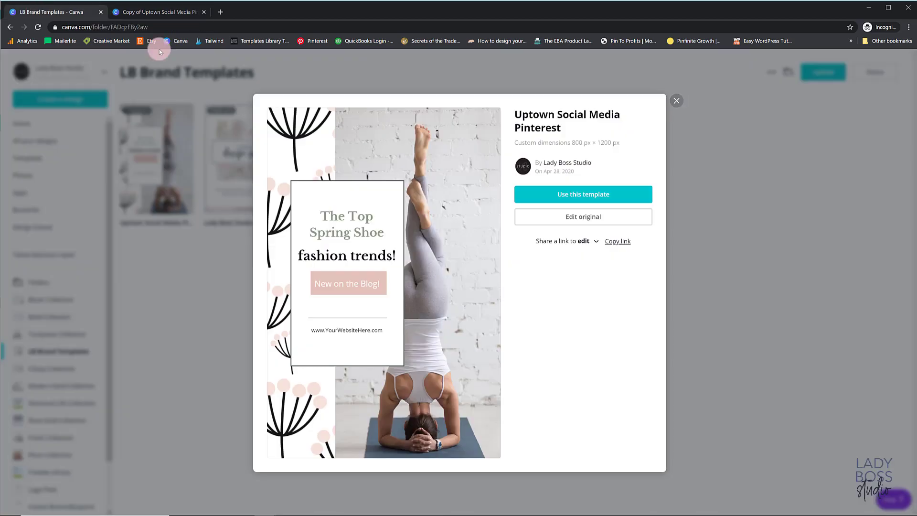
click(207, 268)
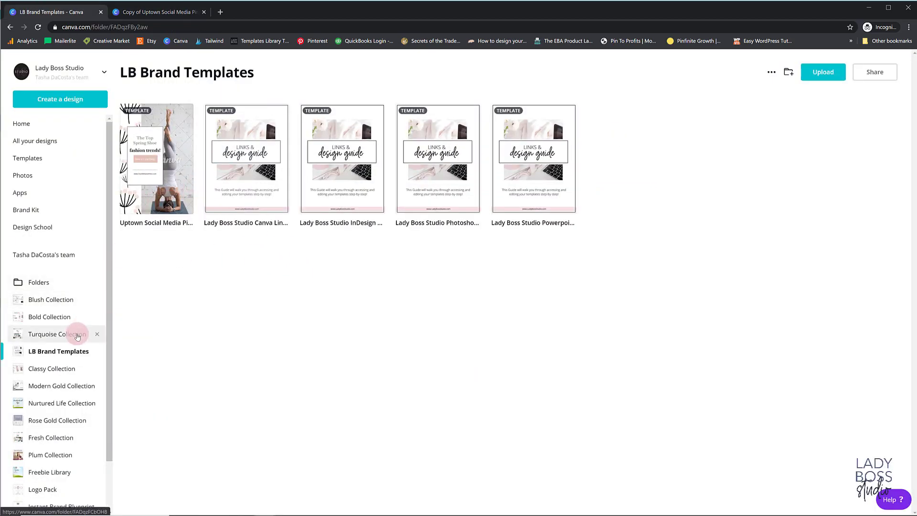
click(156, 183)
click(587, 218)
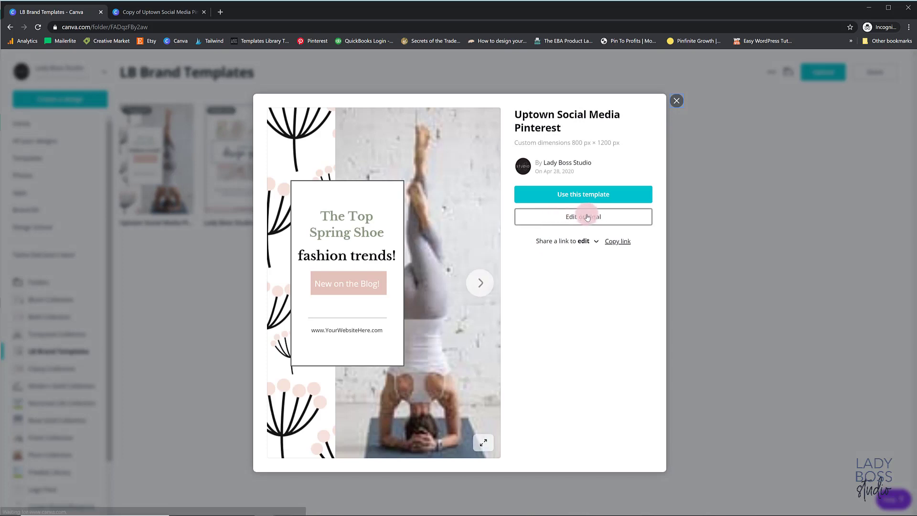
click(679, 103)
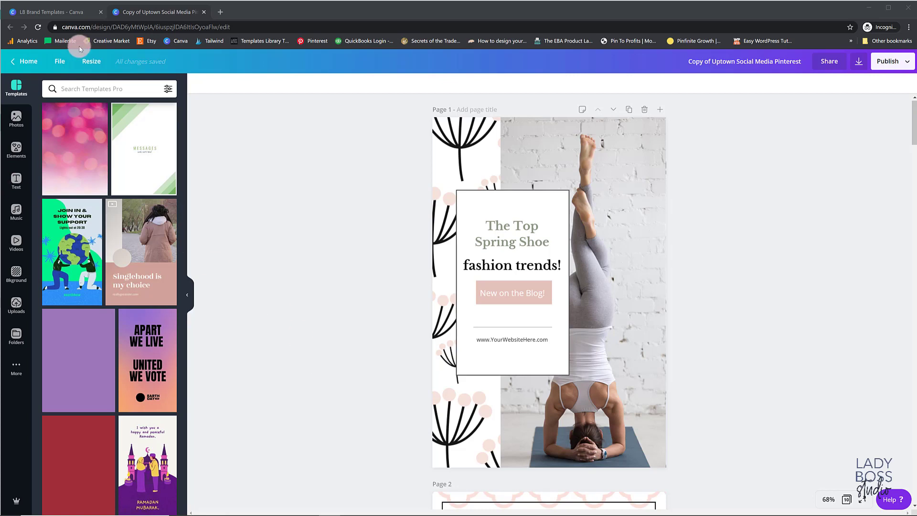
Open the Canva home page and return to the Copy of Uptown Social Media Pinterest design.
click(73, 20)
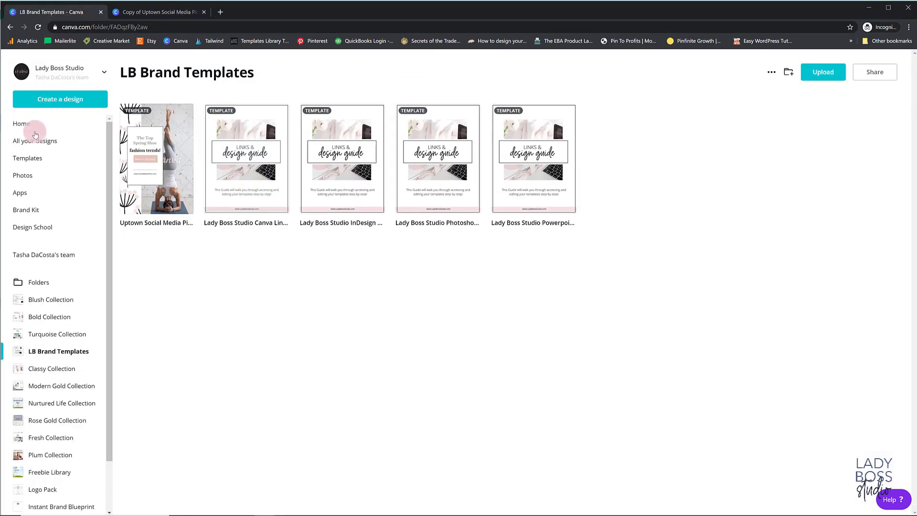
click(24, 123)
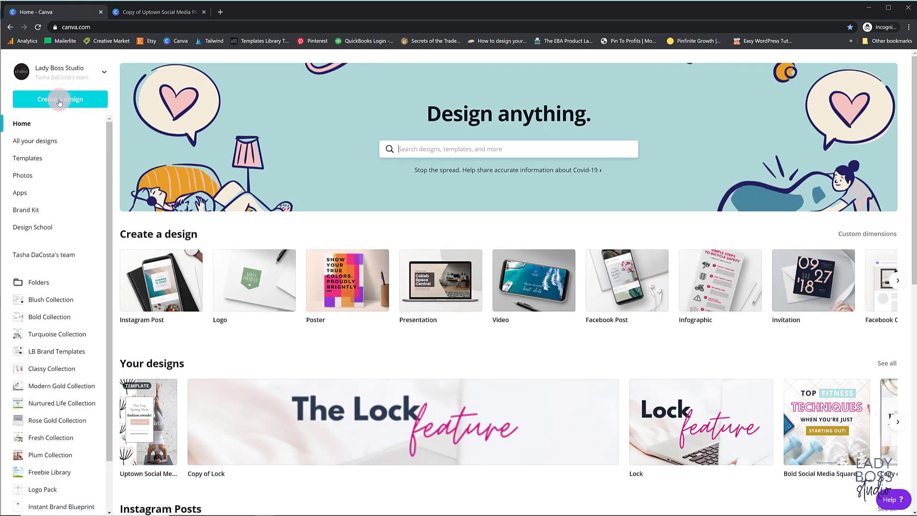
click(142, 13)
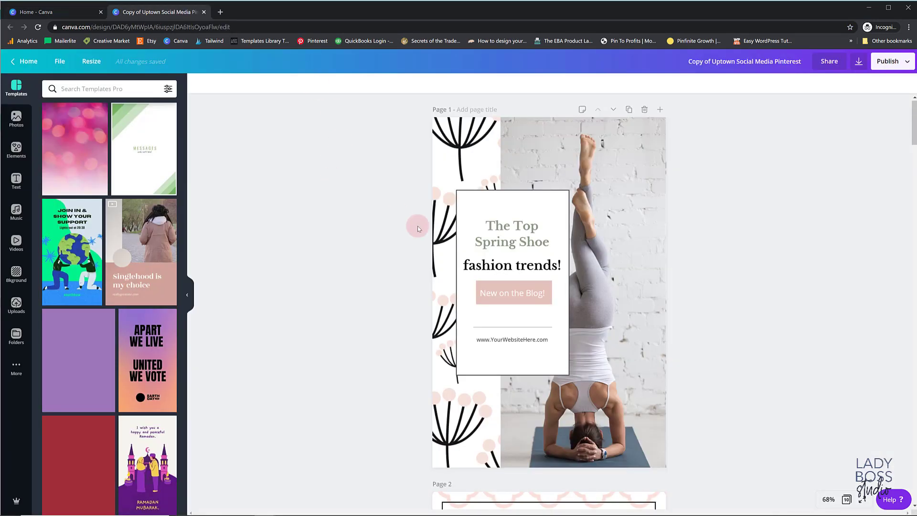
Start resizing the design, choose the Instagram Post format, and browse the other available formats.
click(91, 62)
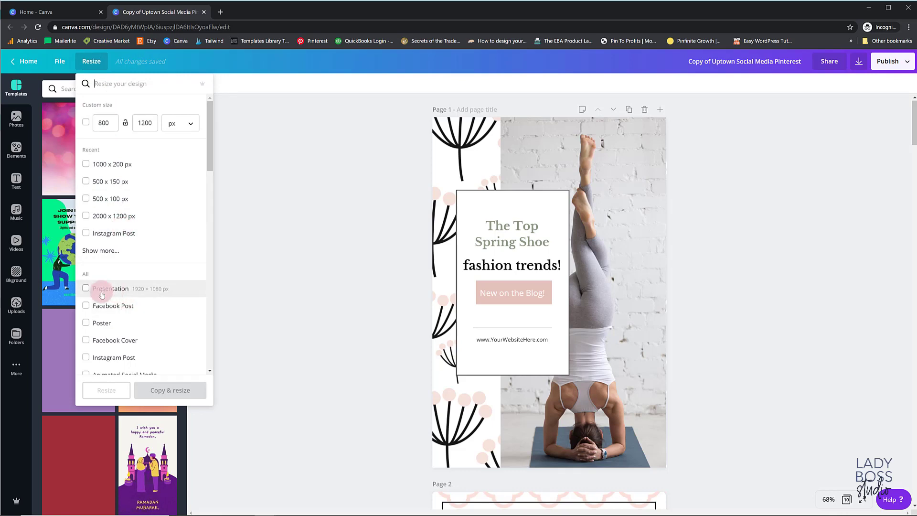
scroll(96, 306, down, 1)
click(125, 317)
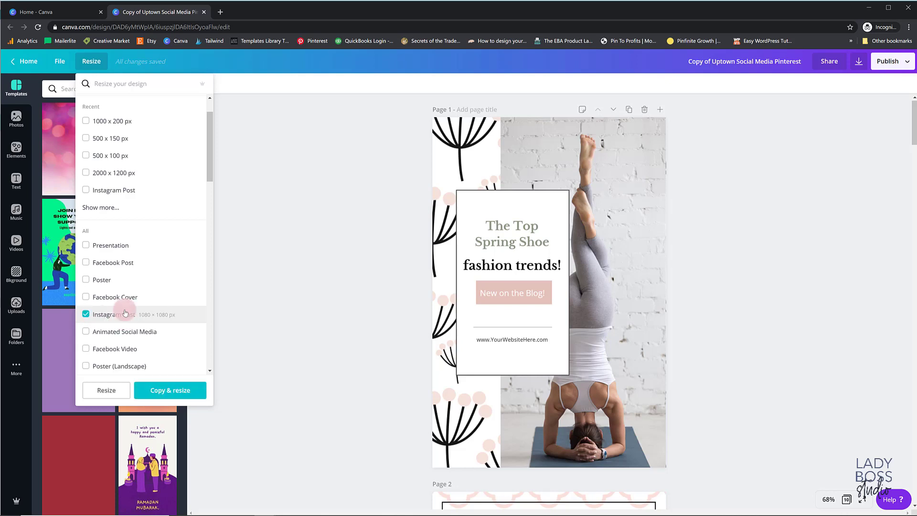
scroll(125, 314, down, 5)
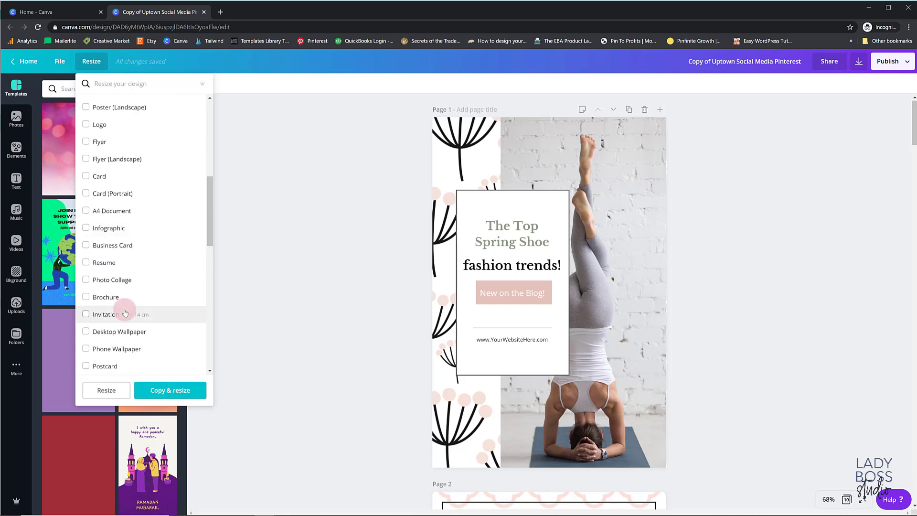
scroll(125, 313, down, 5)
scroll(127, 311, up, 5)
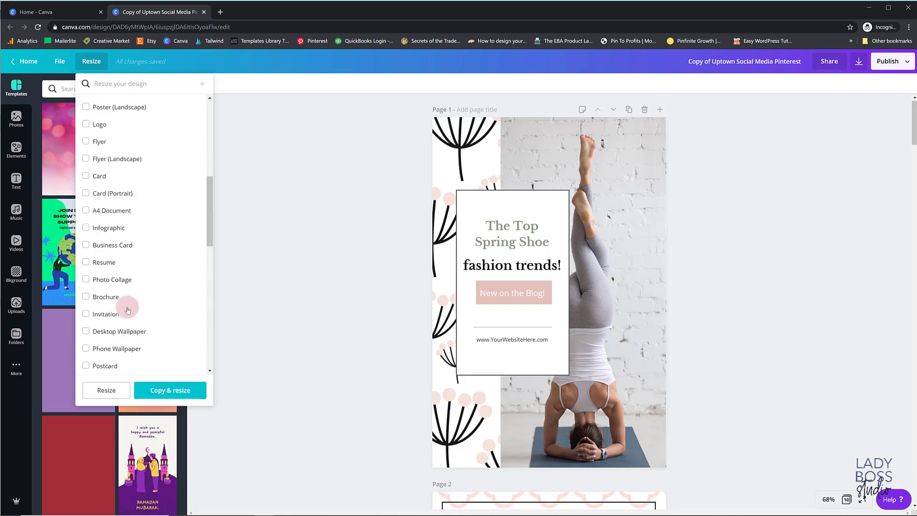
scroll(125, 248, up, 10)
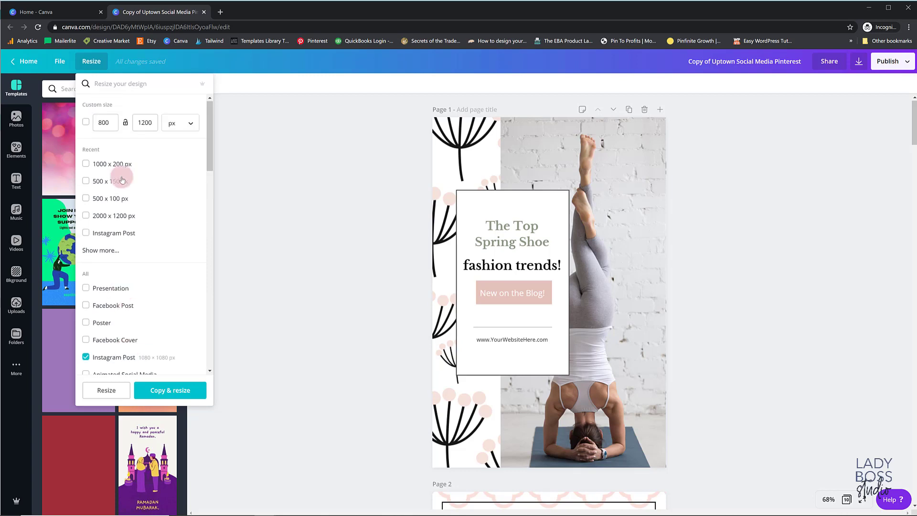
Add the Instagram Story and Facebook Ad formats to the selection and create resized copies of the design.
click(124, 86)
text(insta)
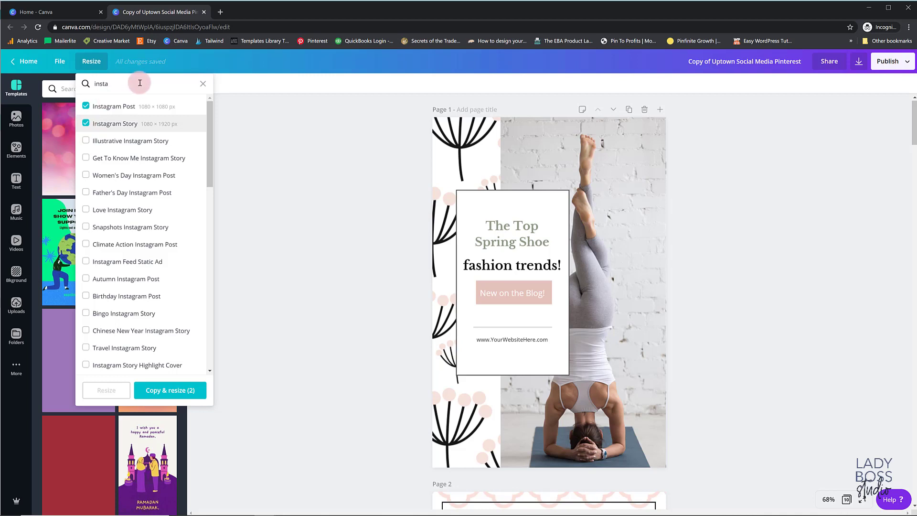
click(202, 84)
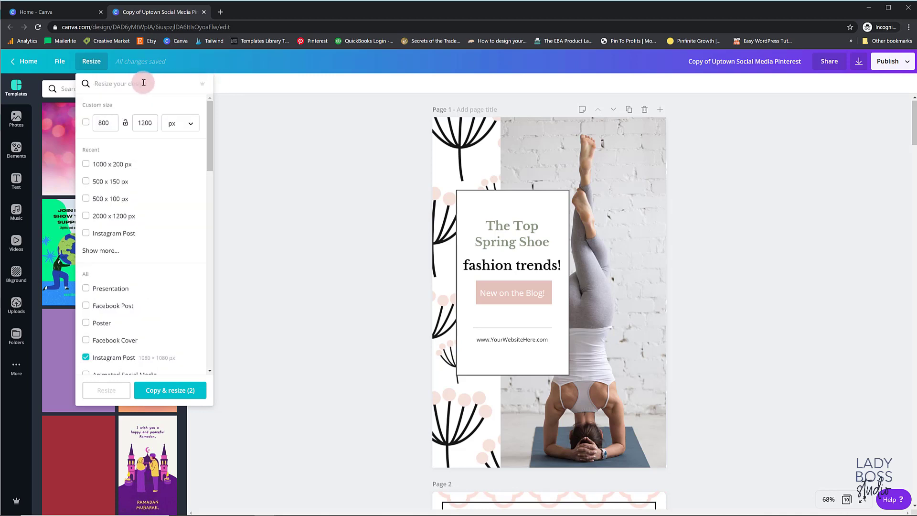
text(face)
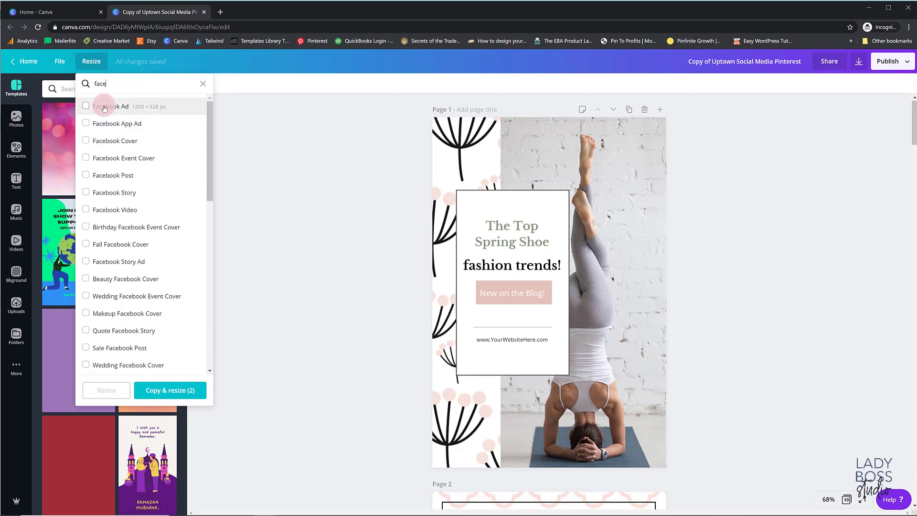
click(86, 106)
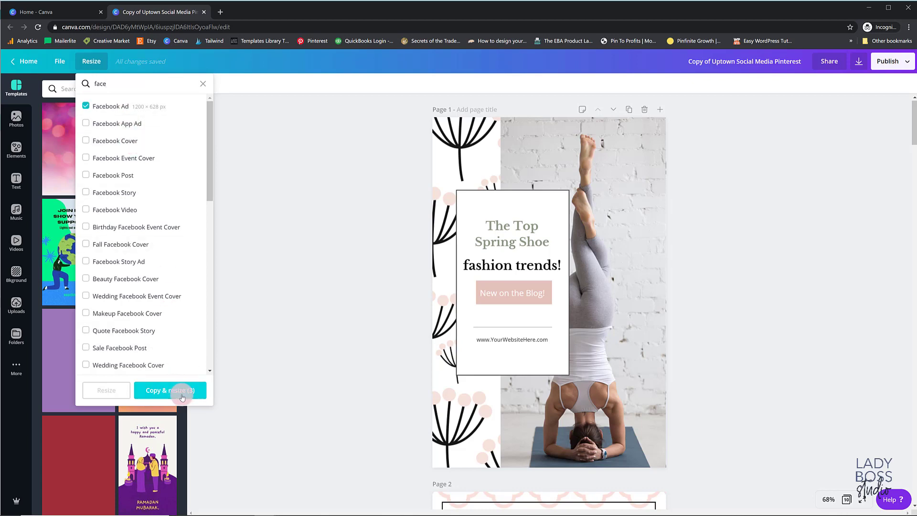
click(182, 397)
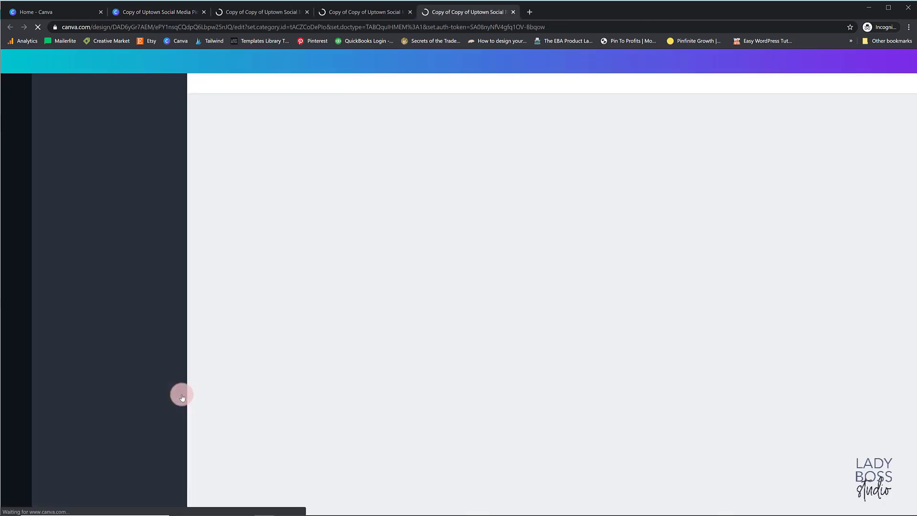
On page 1 of the Instagram Post copy, widen the photo to the right page edge and extend the pattern to the left page edge.
click(280, 14)
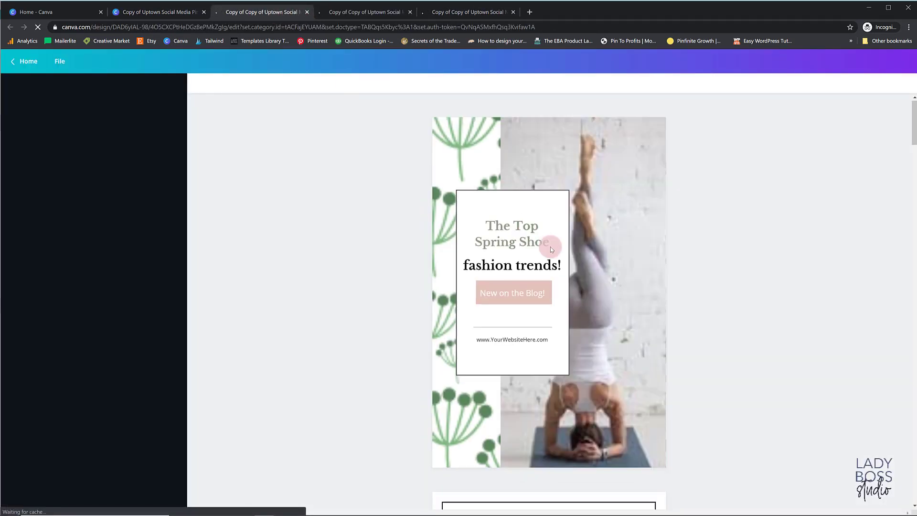
click(668, 292)
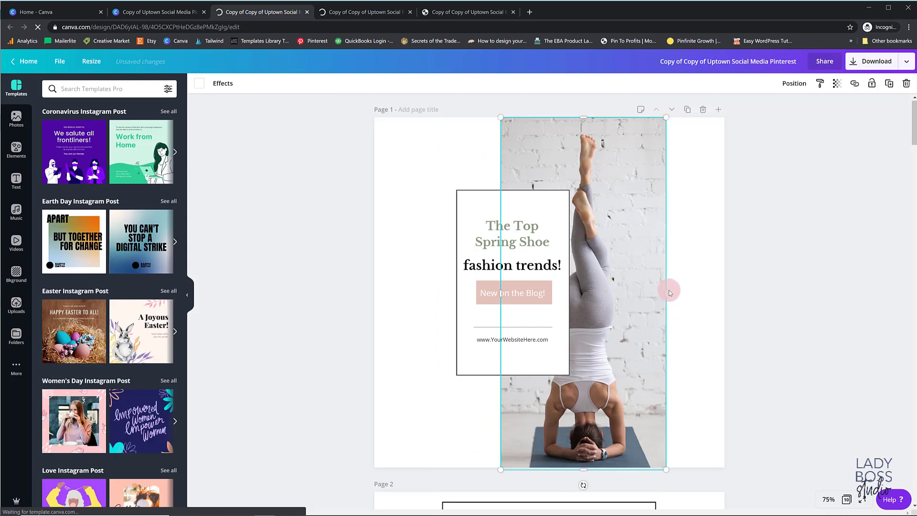
drag(666, 293, 724, 293)
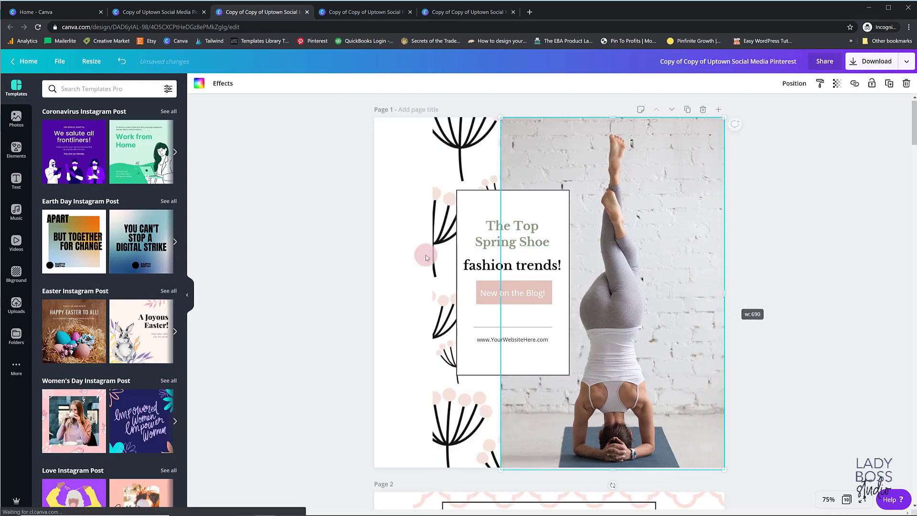
drag(430, 167, 374, 163)
click(329, 131)
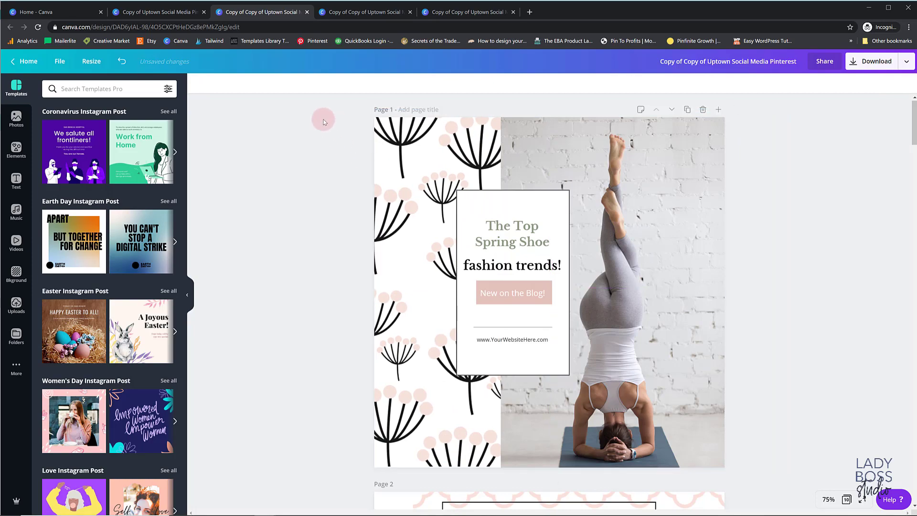
Lock the Instagram Post copy's page 1 photo and pattern, then enlarge the framed text block and centre it vertically.
drag(323, 122, 574, 154)
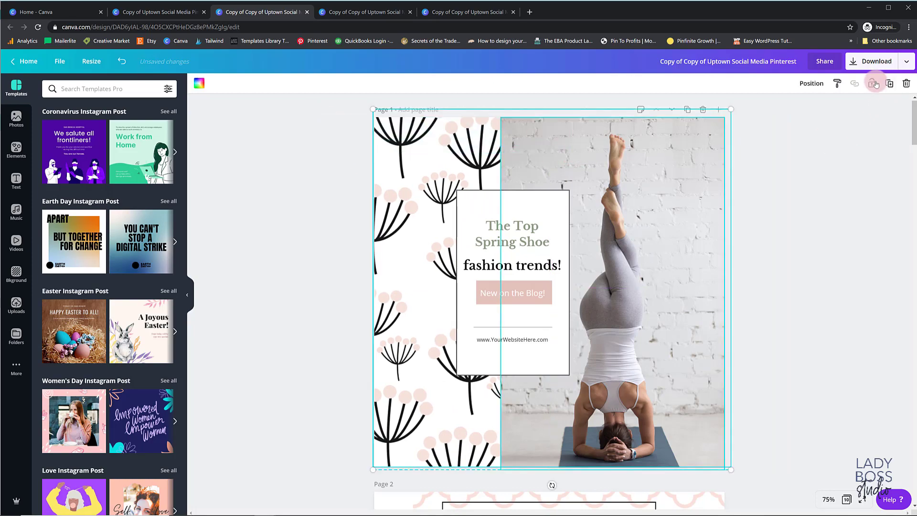
click(874, 84)
drag(344, 186, 572, 382)
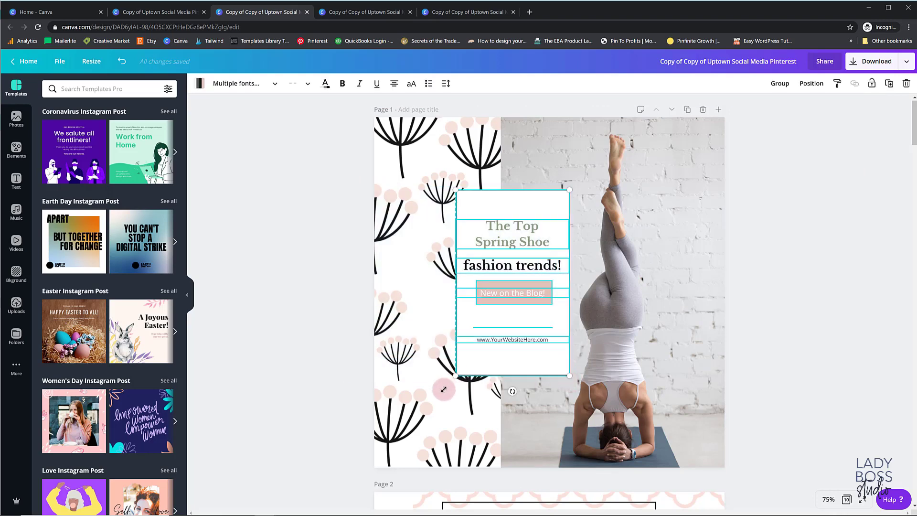
drag(444, 390, 426, 423)
drag(475, 321, 475, 307)
click(778, 288)
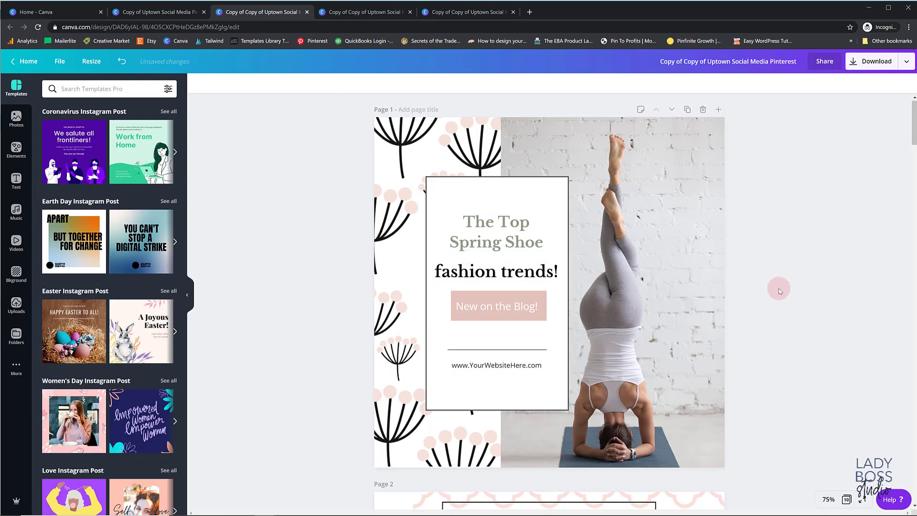
On page 1 of the Instagram Story copy, extend the photo to the full page height.
click(359, 11)
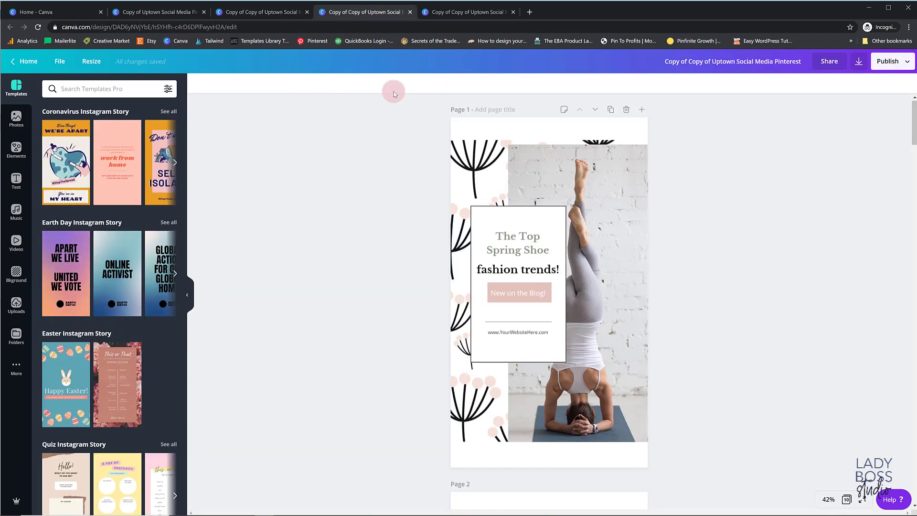
click(577, 158)
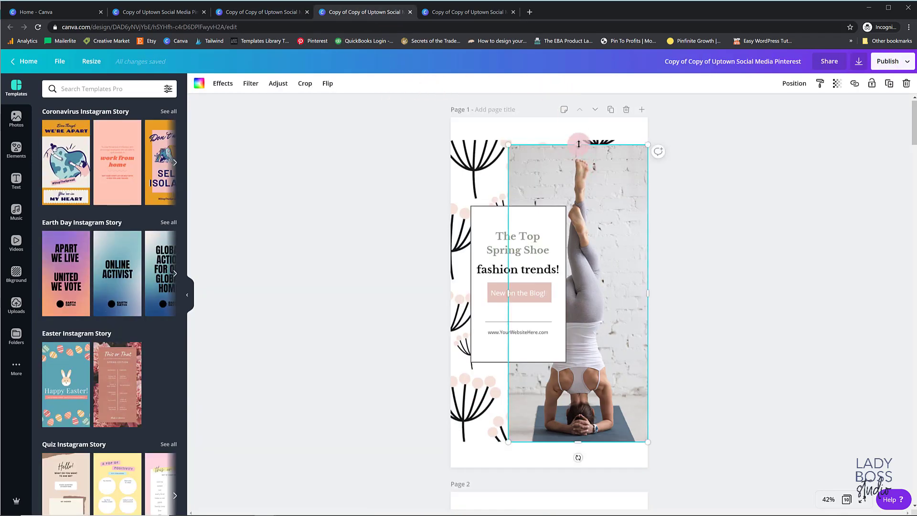
drag(579, 143, 579, 117)
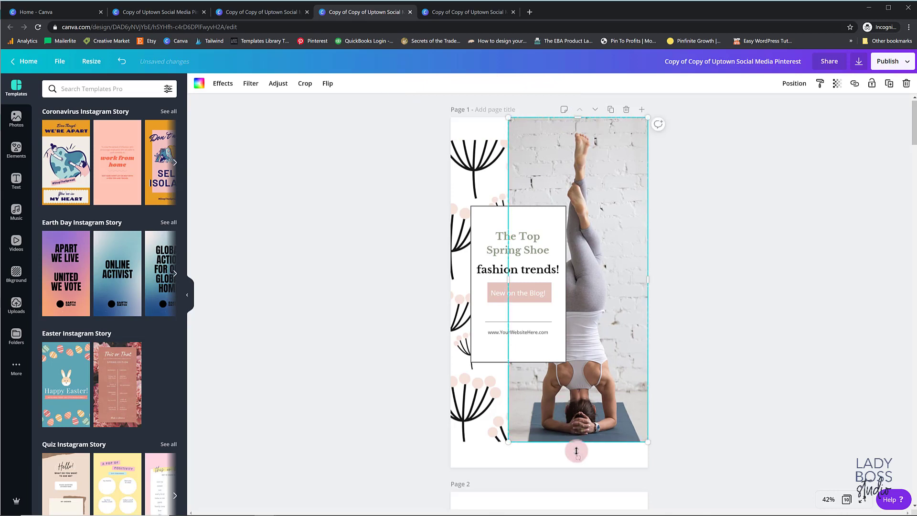
drag(576, 451, 576, 466)
Enlarge the pattern on page 1 of the Instagram Story copy to fill the page height beside the photo.
click(481, 404)
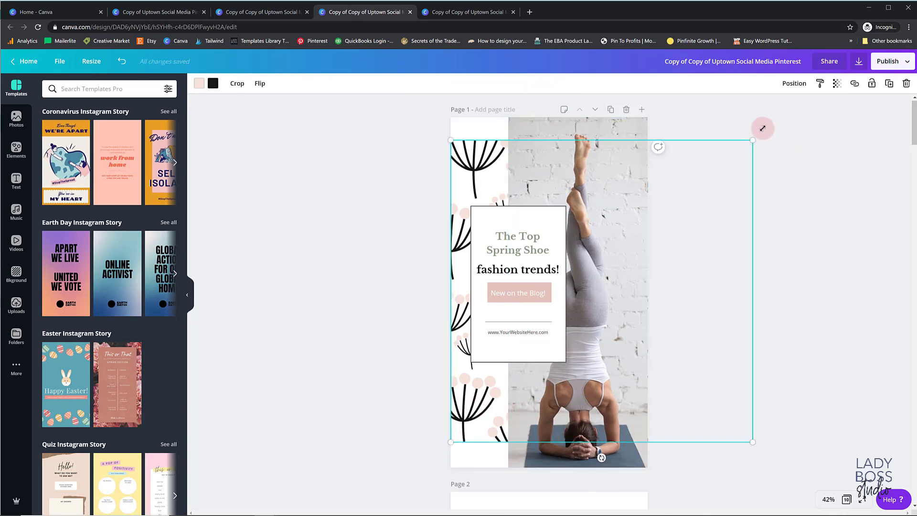
drag(763, 128, 774, 115)
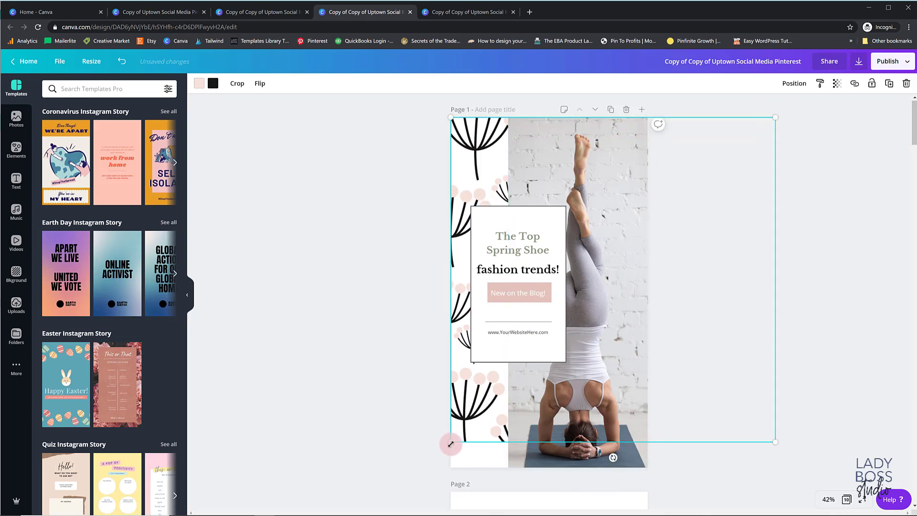
drag(451, 444, 687, 426)
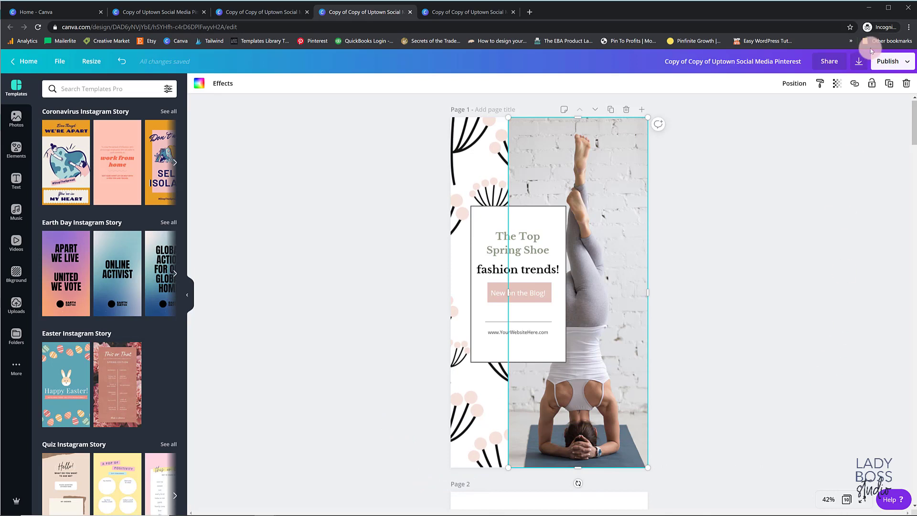
click(850, 157)
Enlarge the framed text block on page 1 of the Instagram Story copy and move it to the middle of the page height.
drag(350, 189, 611, 430)
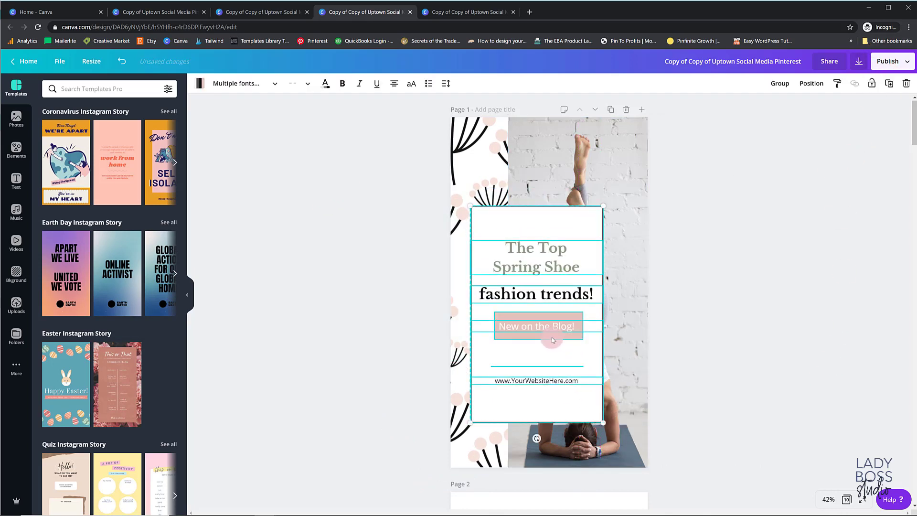
drag(553, 340, 542, 300)
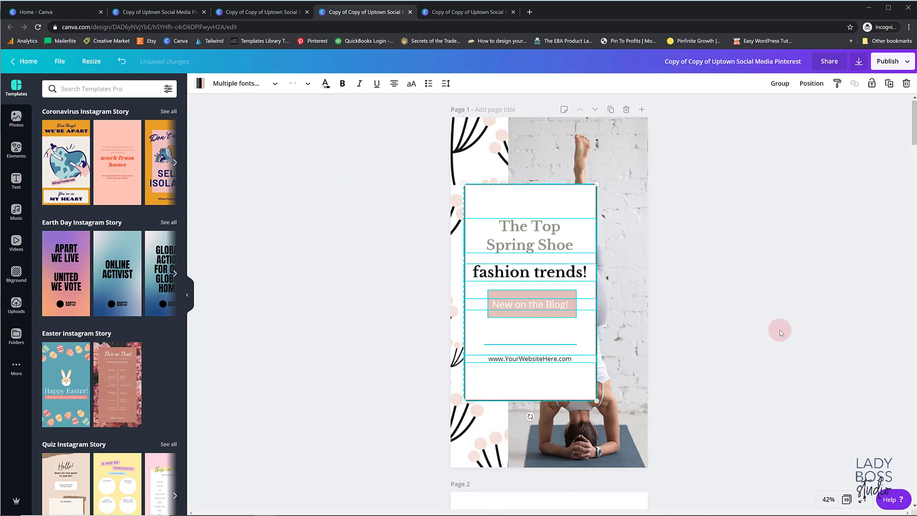
click(746, 331)
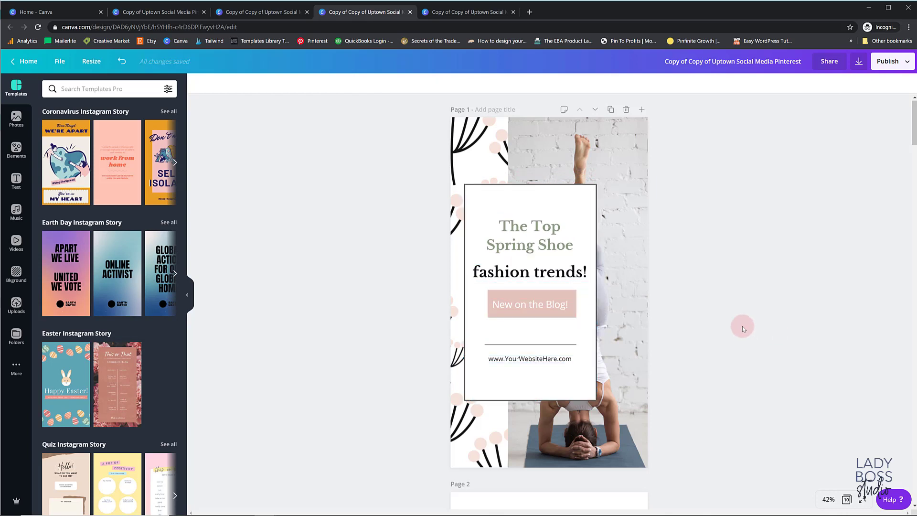
On page 1 of the landscape copy, move the pattern to the page's left edge and enlarge the photo to fill the right part.
click(487, 13)
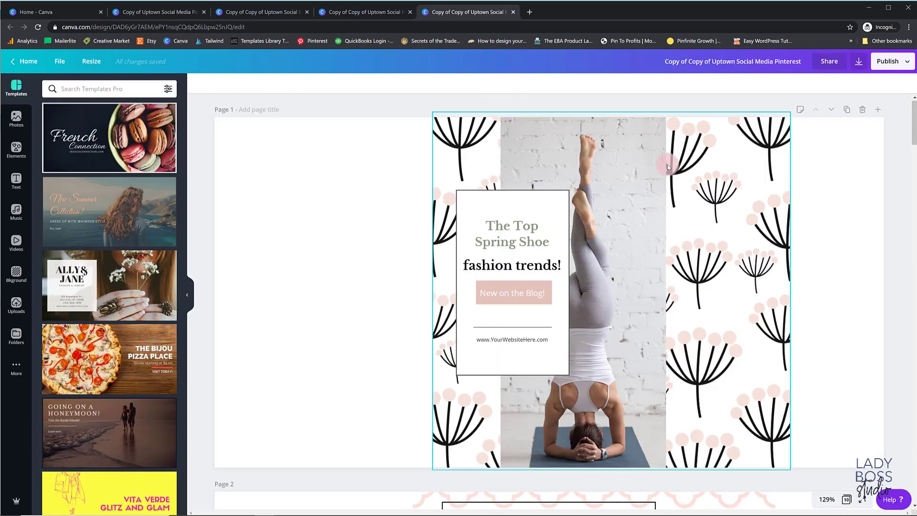
drag(714, 242, 493, 241)
click(648, 219)
drag(665, 289, 881, 314)
drag(700, 307, 772, 295)
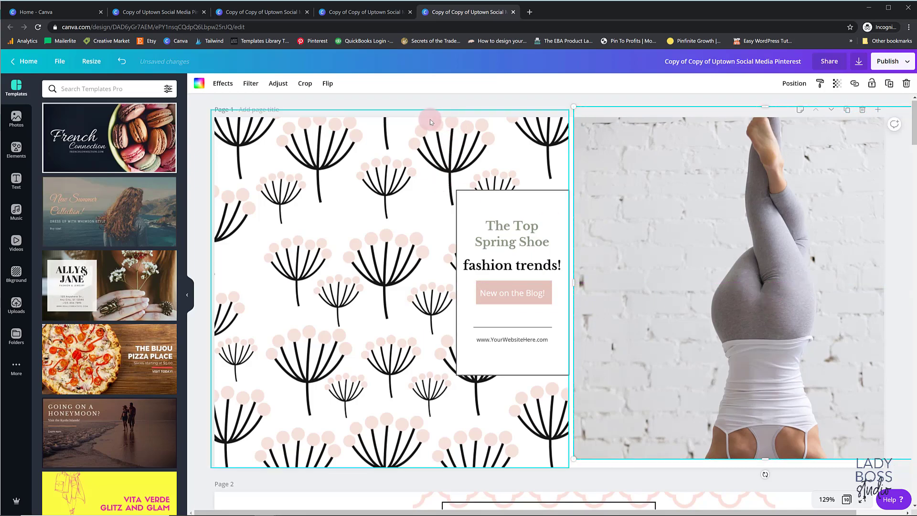
Fit the pattern on page 1 between the page's left edge and the photo, then lock the pattern and photo together.
drag(430, 122, 474, 132)
drag(215, 466, 219, 464)
shift+click(698, 142)
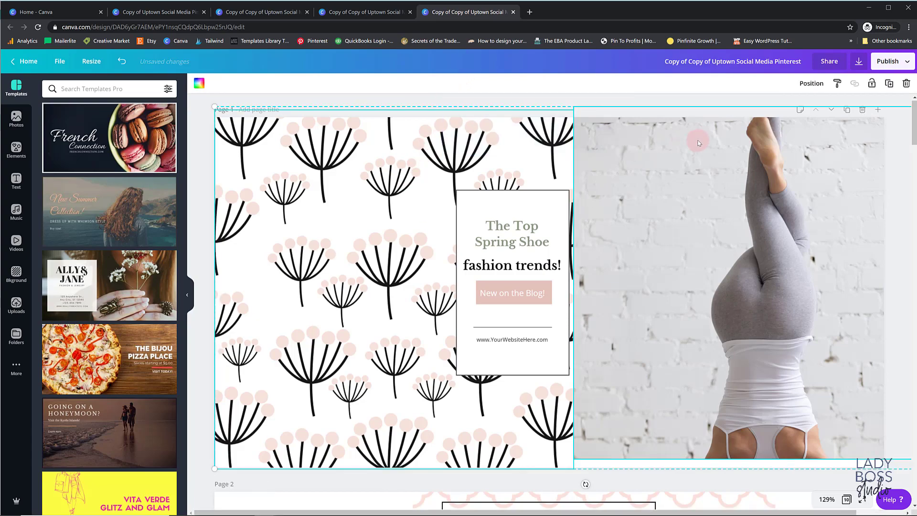
click(542, 99)
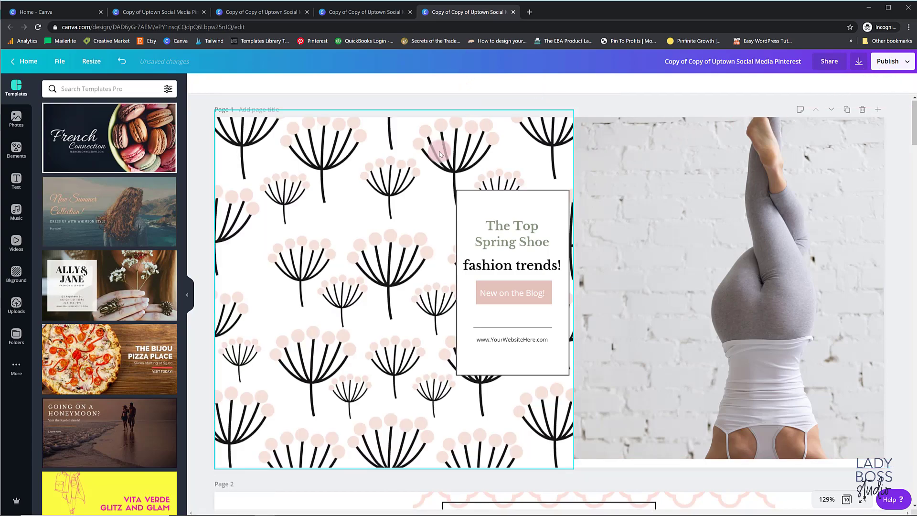
Enlarge the framed text block on page 1 of the landscape copy and centre it vertically over the pattern and photo.
click(550, 248)
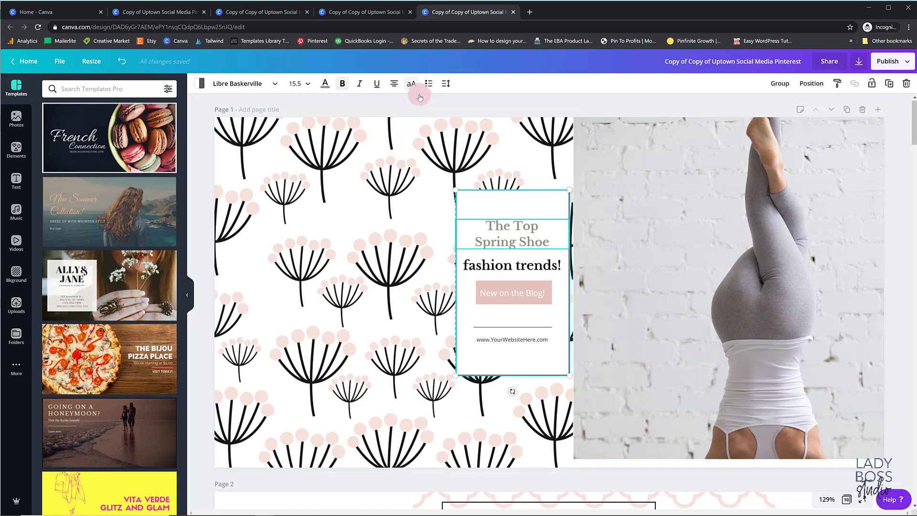
drag(422, 99, 659, 440)
drag(545, 333, 552, 295)
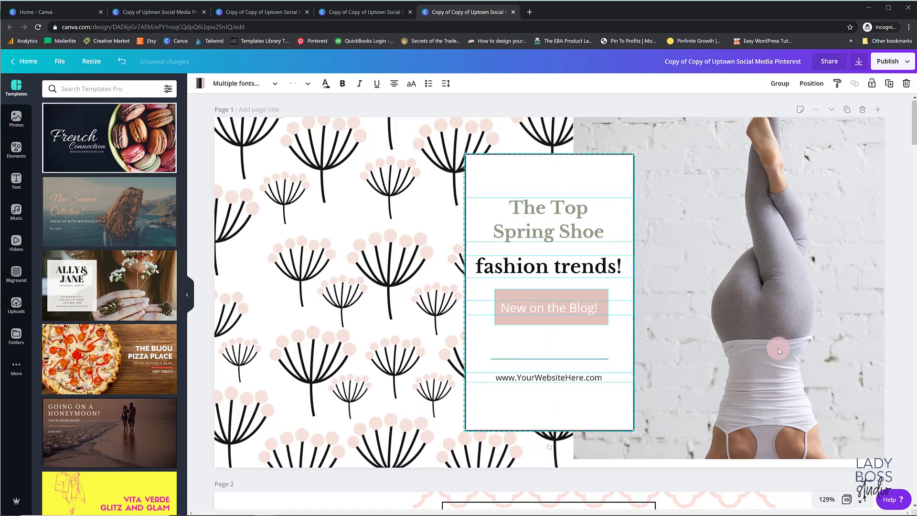
Unlock page 1's photo and move it down to cover the page's bottom edge.
click(812, 349)
click(889, 84)
drag(771, 270, 768, 286)
click(594, 119)
click(343, 181)
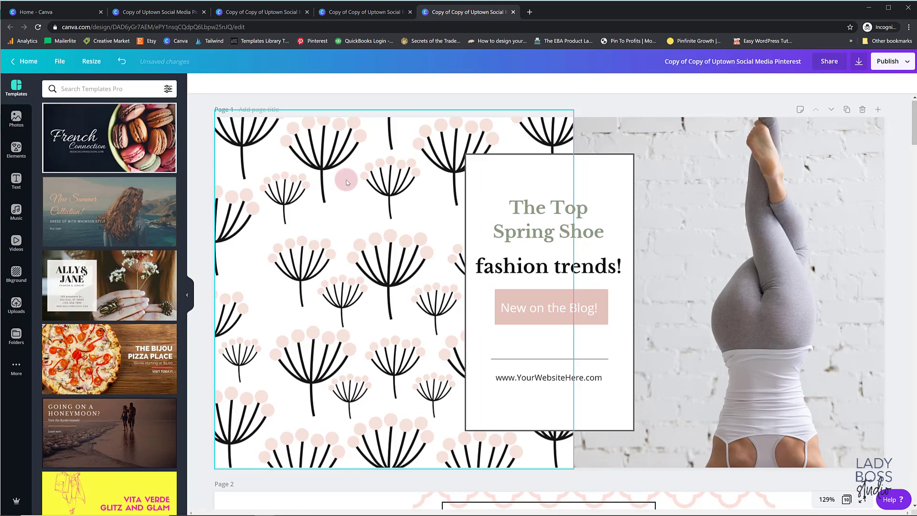
Review page 1 of the Instagram Post copy, and return to the original Pinterest-sized design.
click(259, 13)
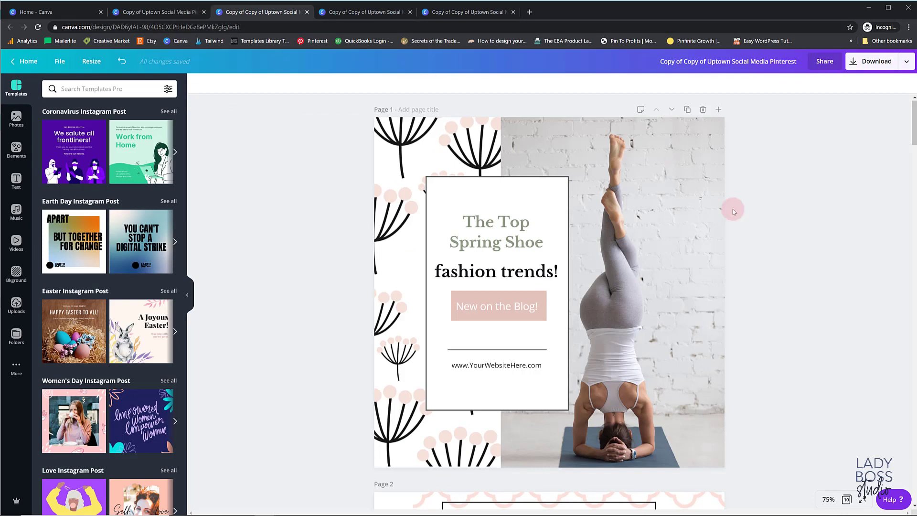
click(162, 13)
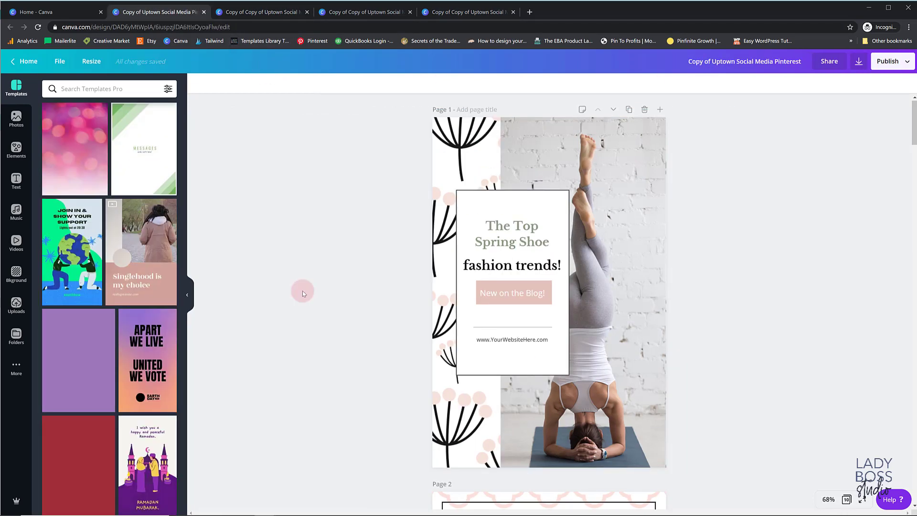